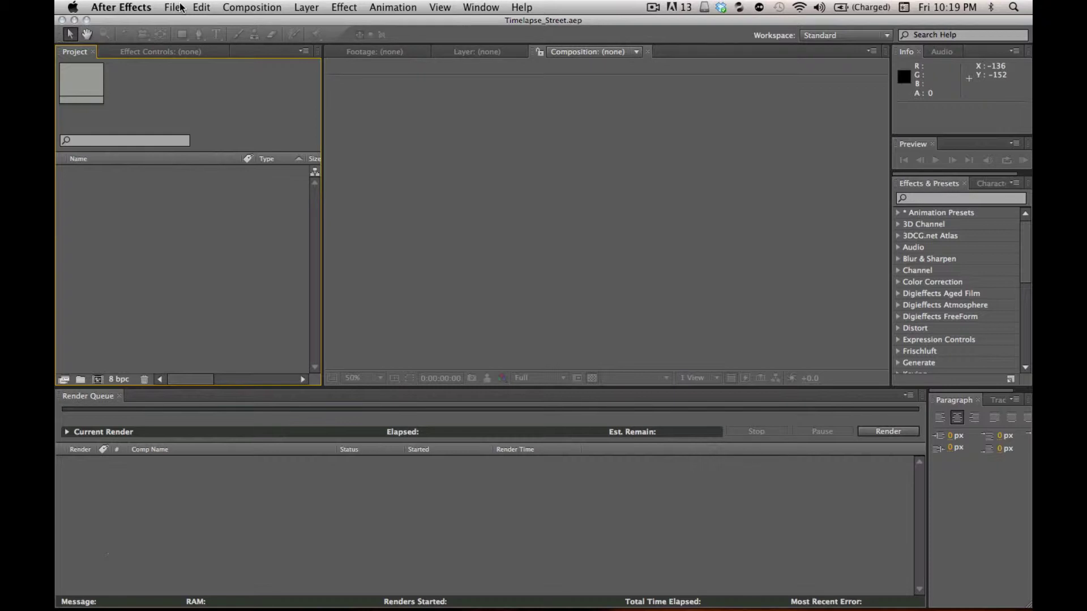
- Import RAW > Middle_of_the_Road from IMG_5508.CR2 as a Camera Raw sequence, forcing alphabetical order
double_click(117, 233)
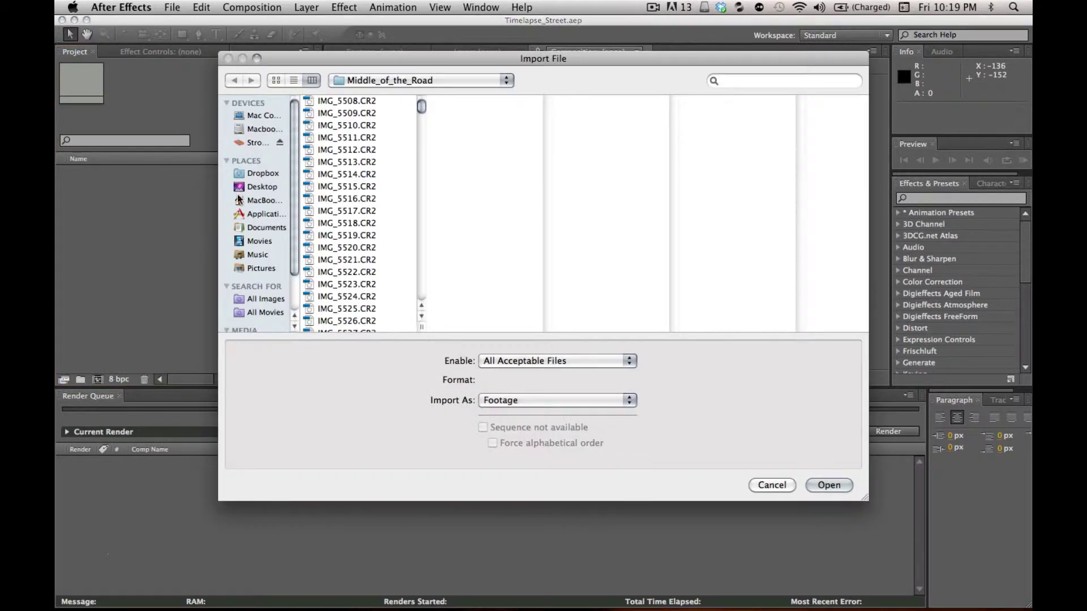
click(396, 82)
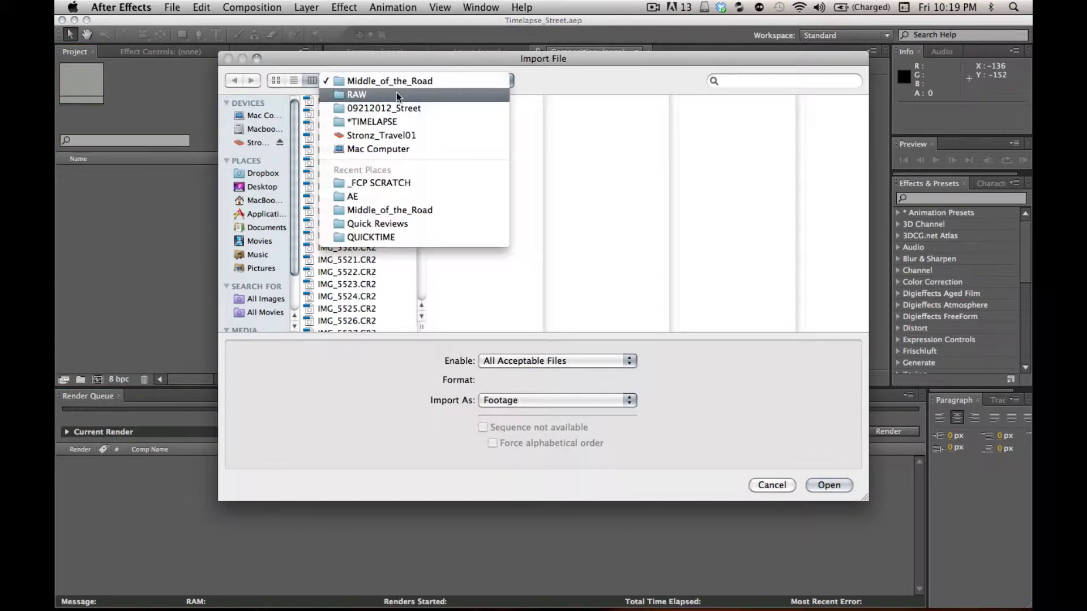
click(397, 92)
click(357, 102)
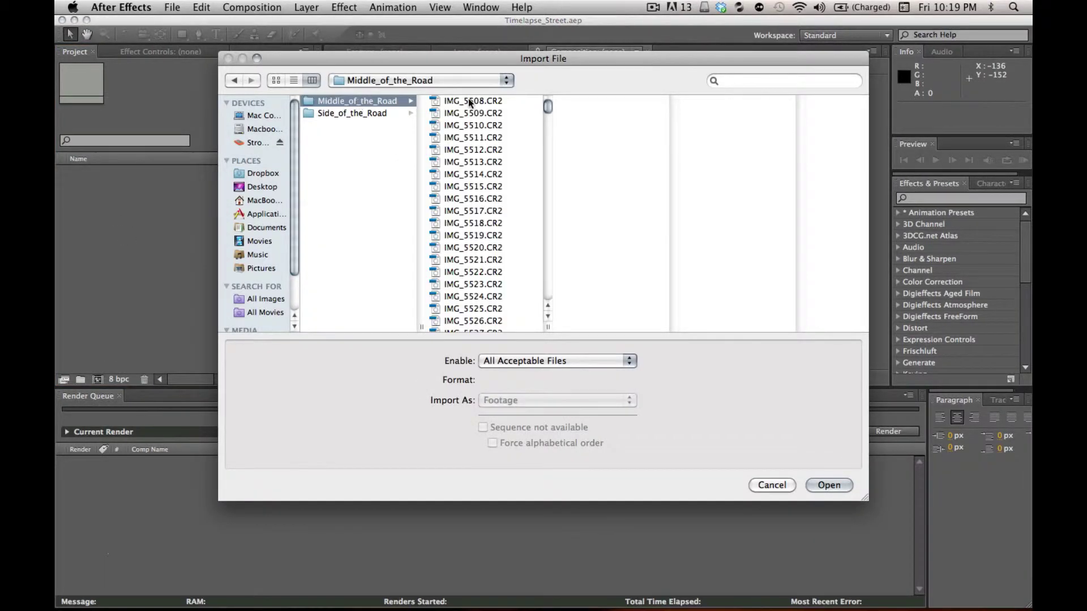
click(477, 101)
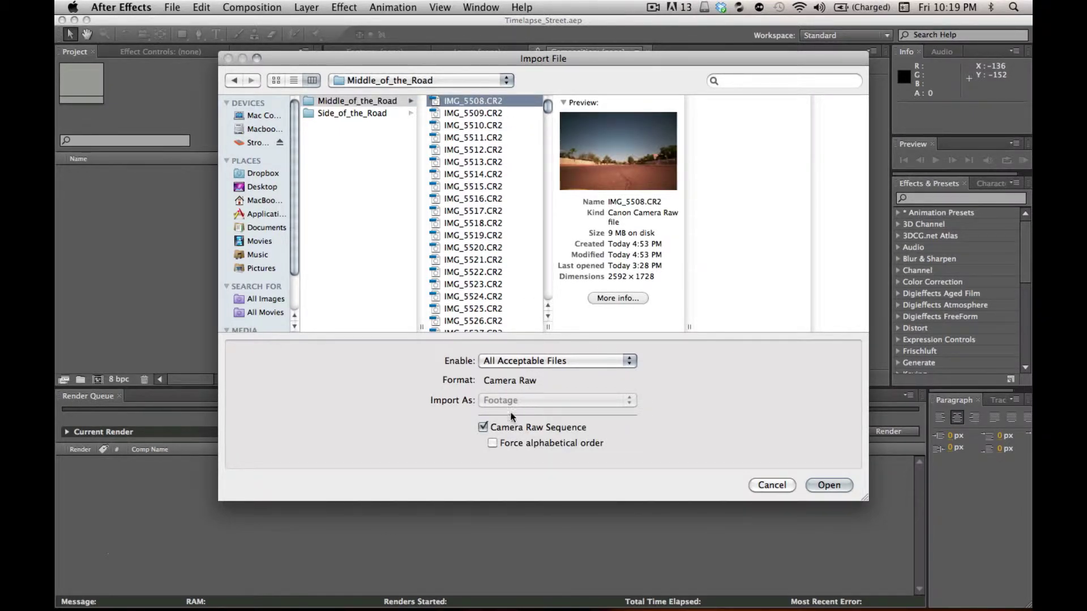
click(543, 446)
click(840, 485)
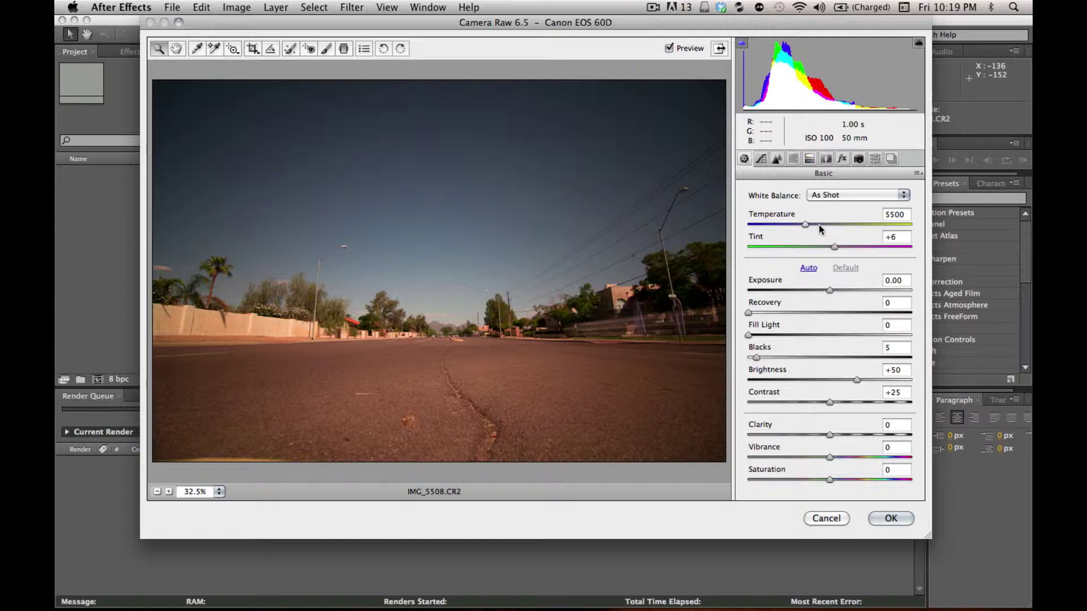
- Set the Camera Raw white balance to Custom with Temperature 4500
click(825, 195)
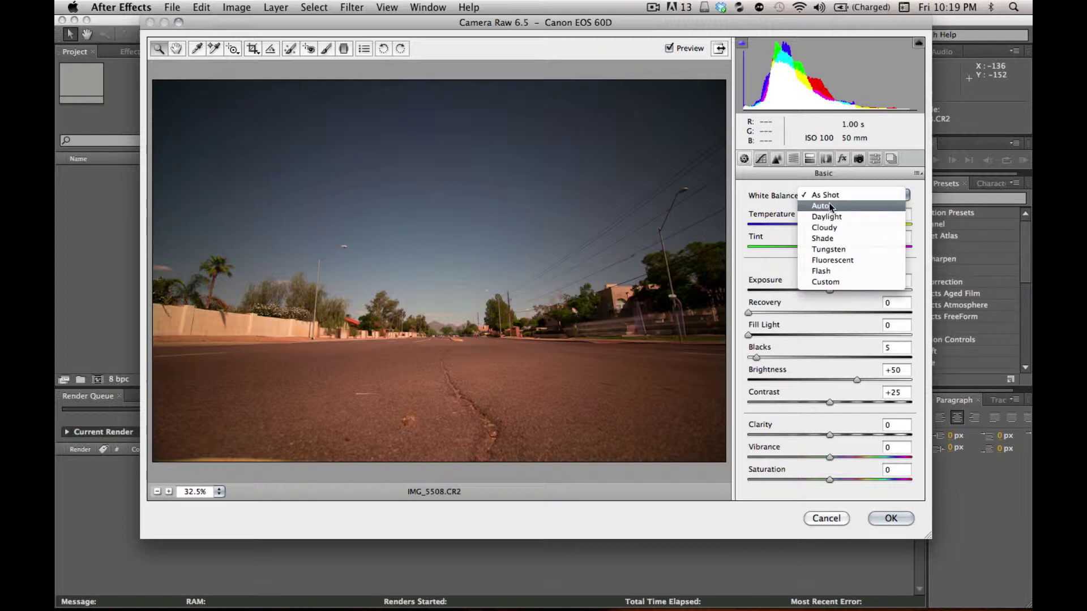
click(830, 206)
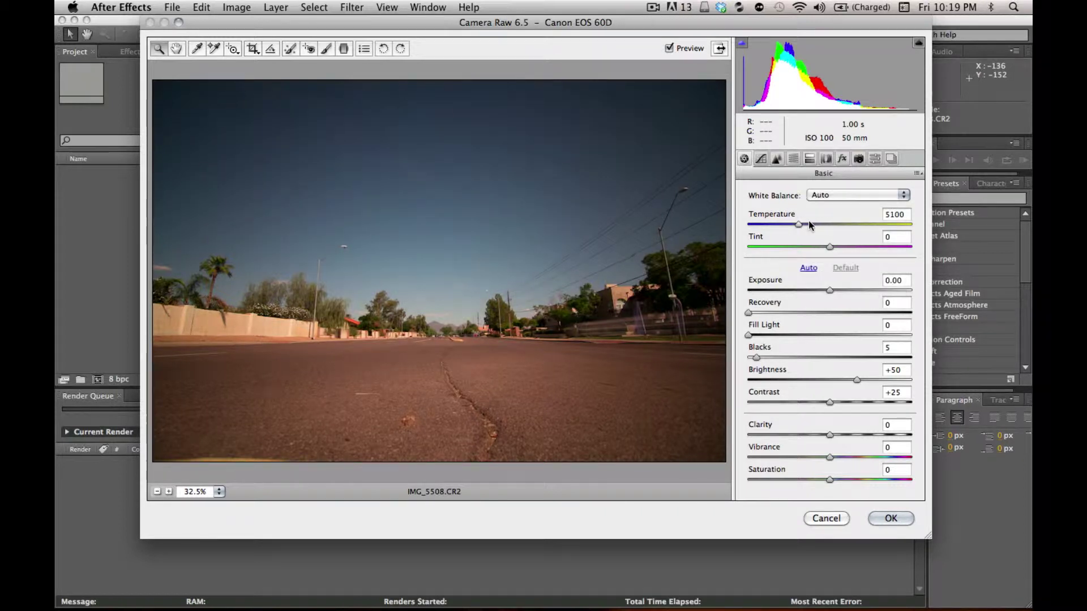
drag(806, 224, 790, 226)
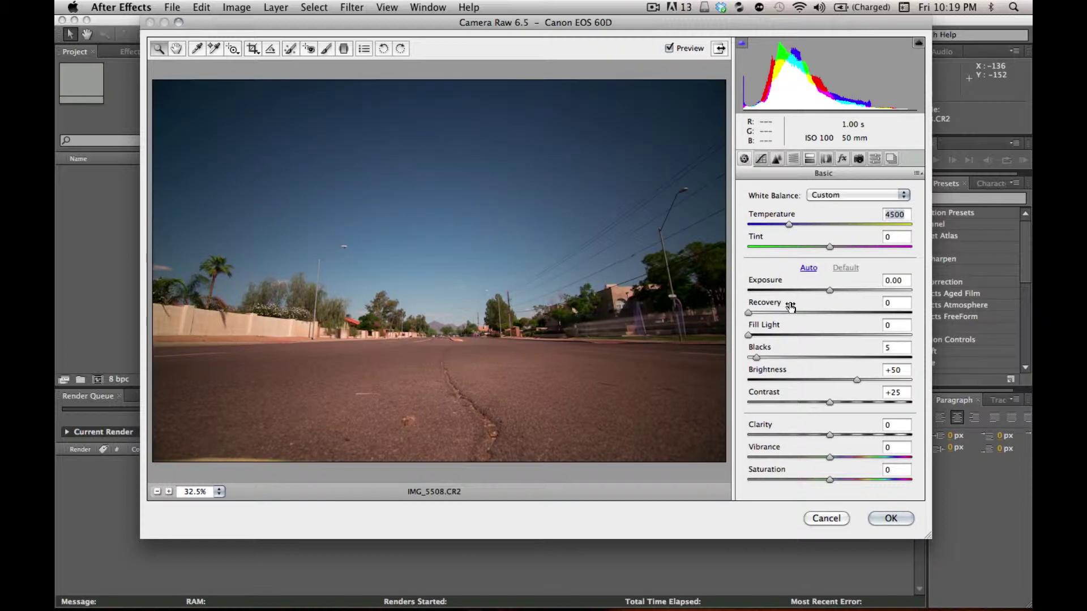
- Set Recovery to 50, Fill Light to 50 and Clarity to +23
drag(777, 313, 942, 311)
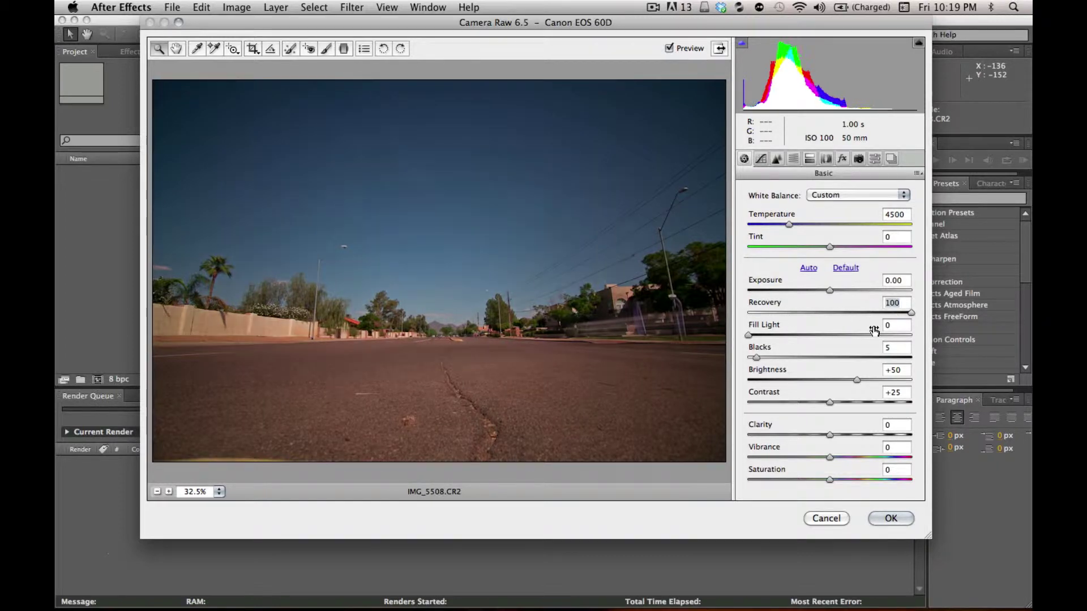
drag(861, 335, 945, 337)
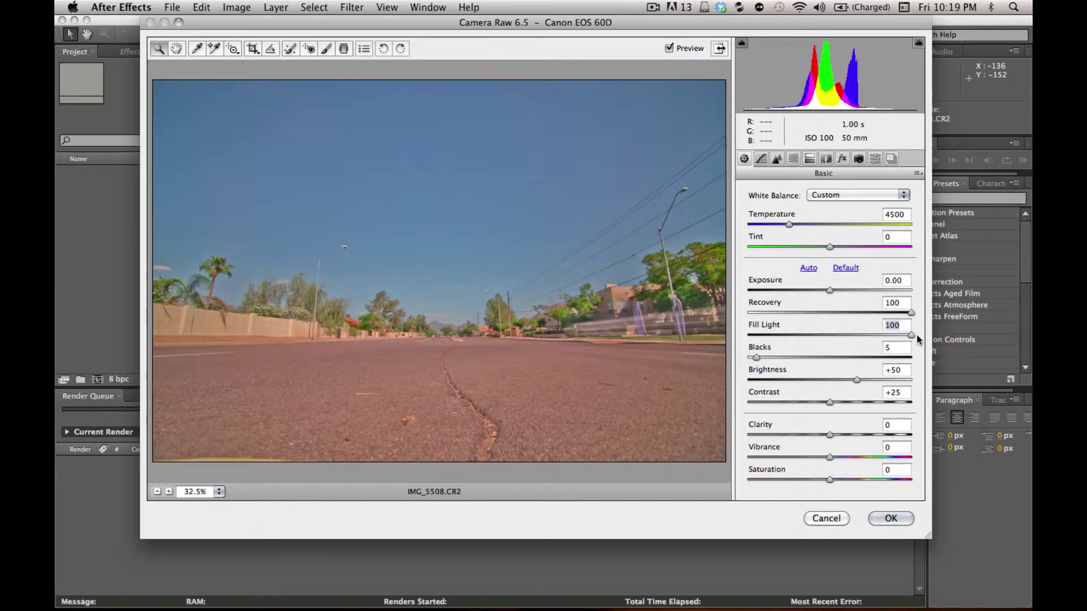
drag(873, 430, 930, 444)
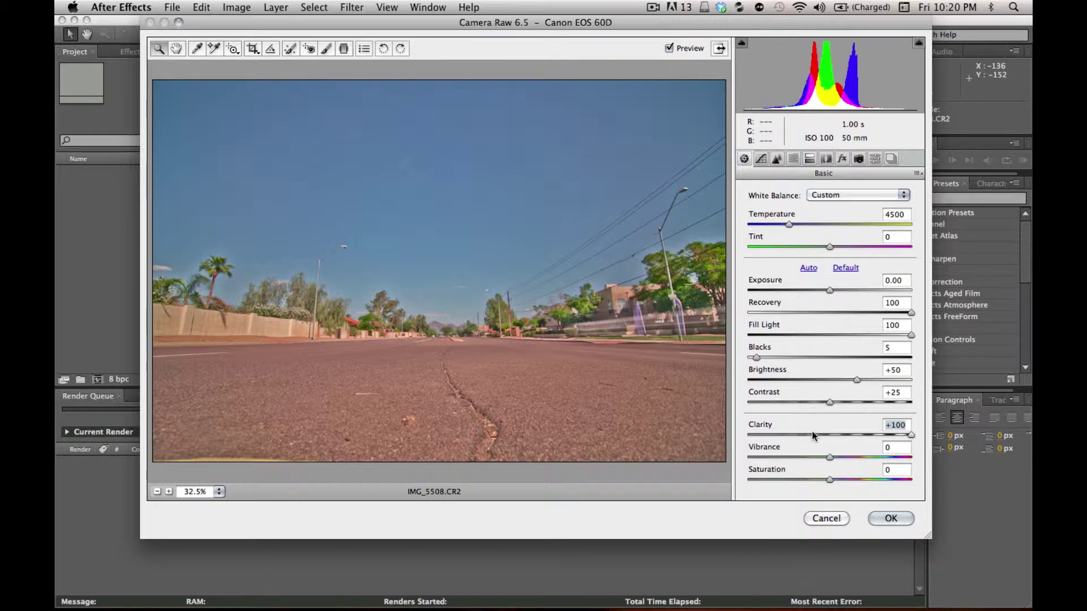
drag(812, 435, 849, 434)
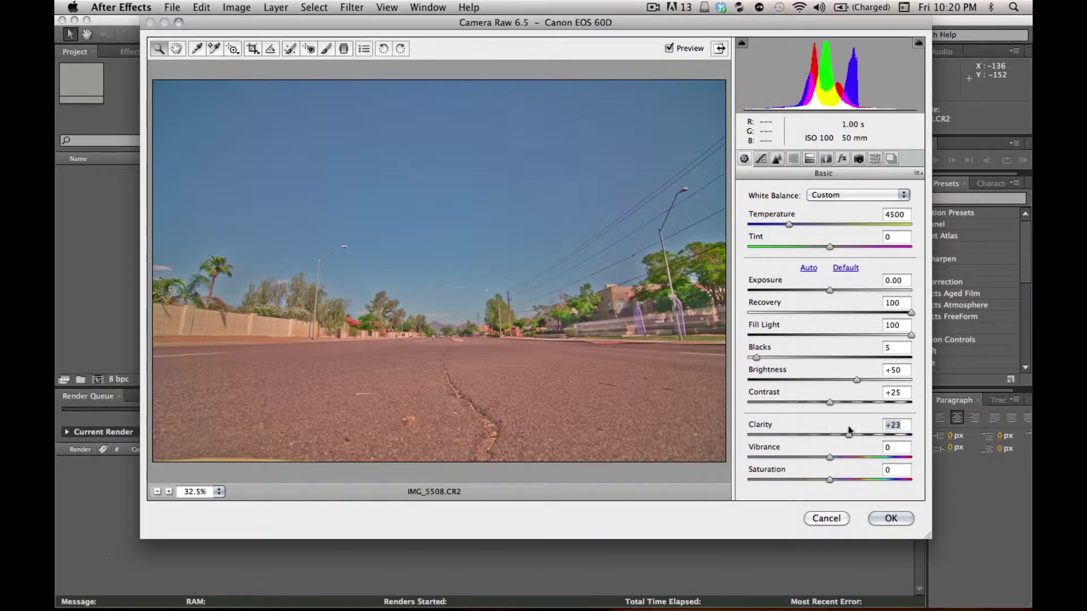
click(830, 335)
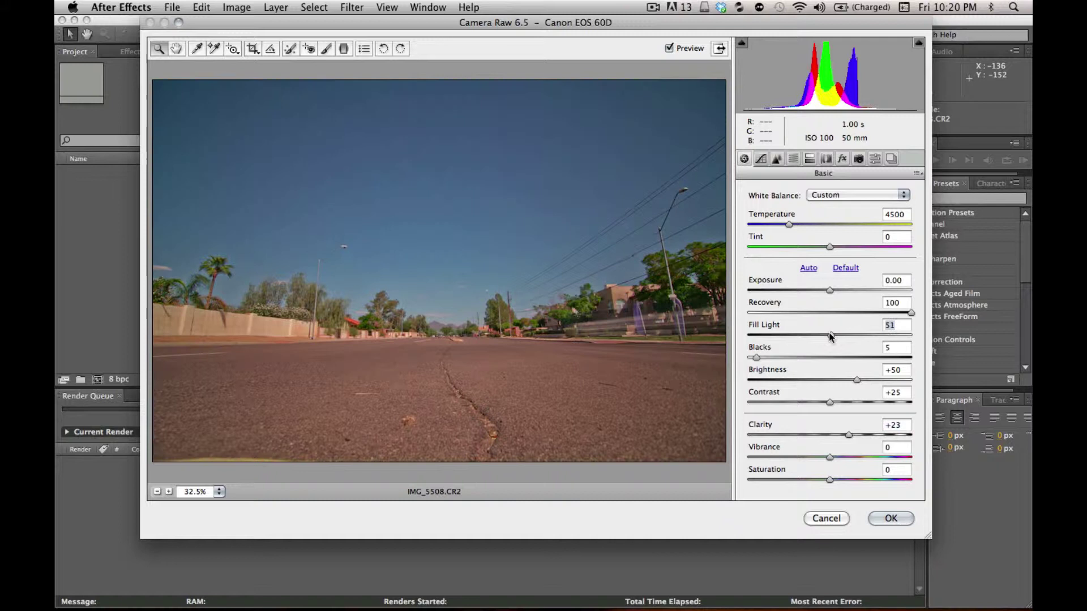
click(830, 313)
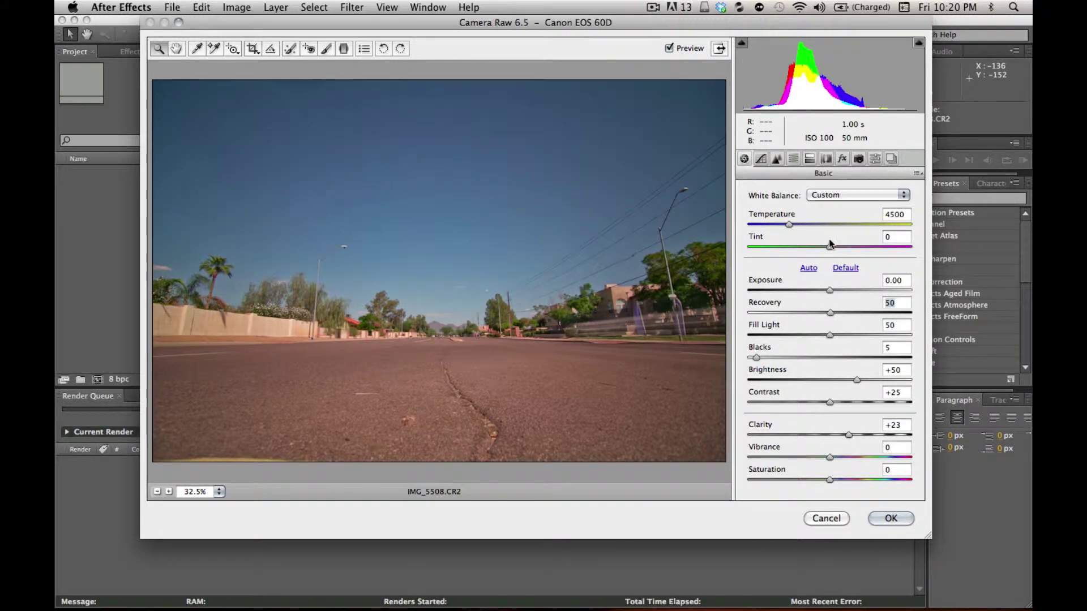
- Add a +9 Post Crop Vignetting amount on the Effects tab, then return to Basic
click(842, 158)
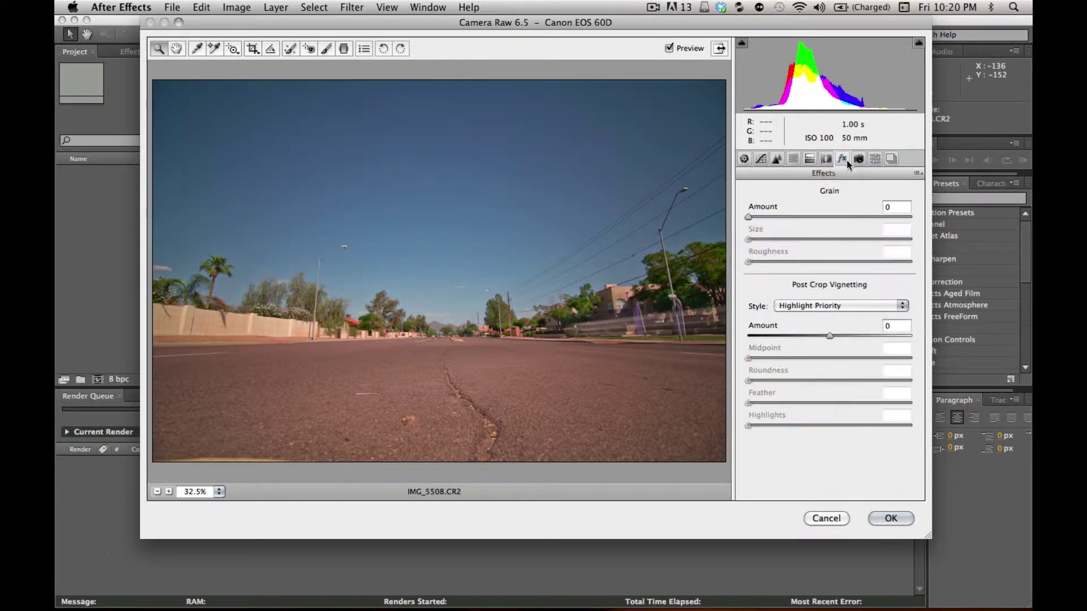
click(858, 336)
drag(858, 336, 837, 336)
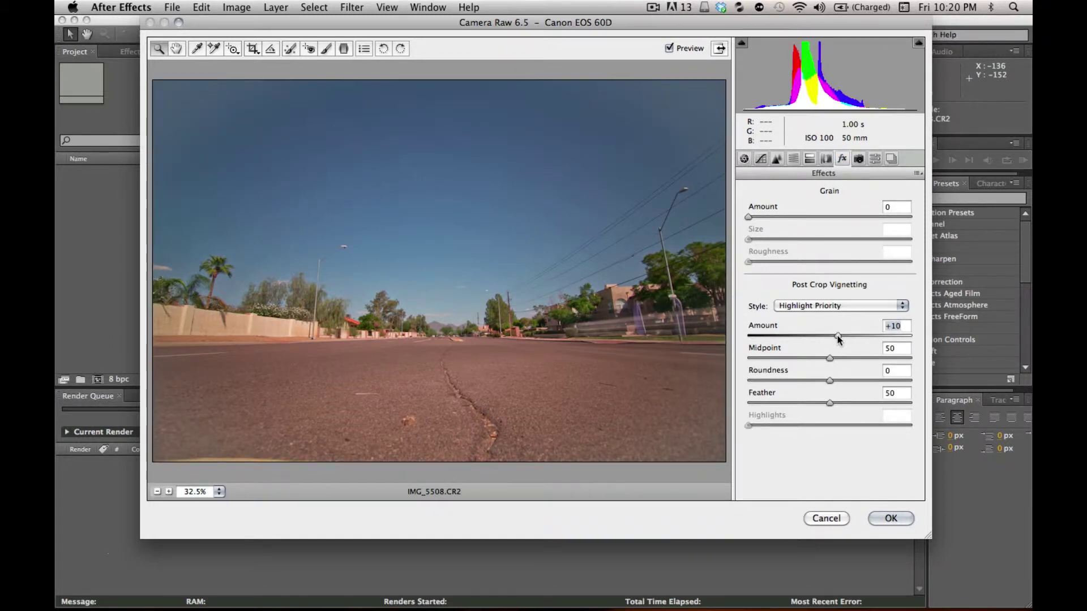
drag(838, 338, 838, 338)
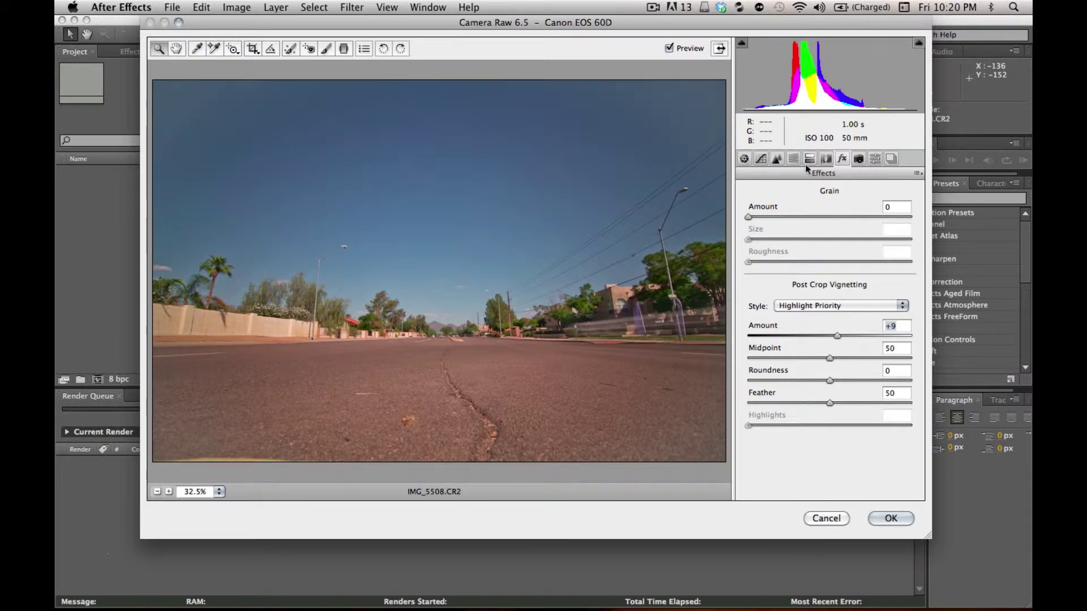
click(740, 159)
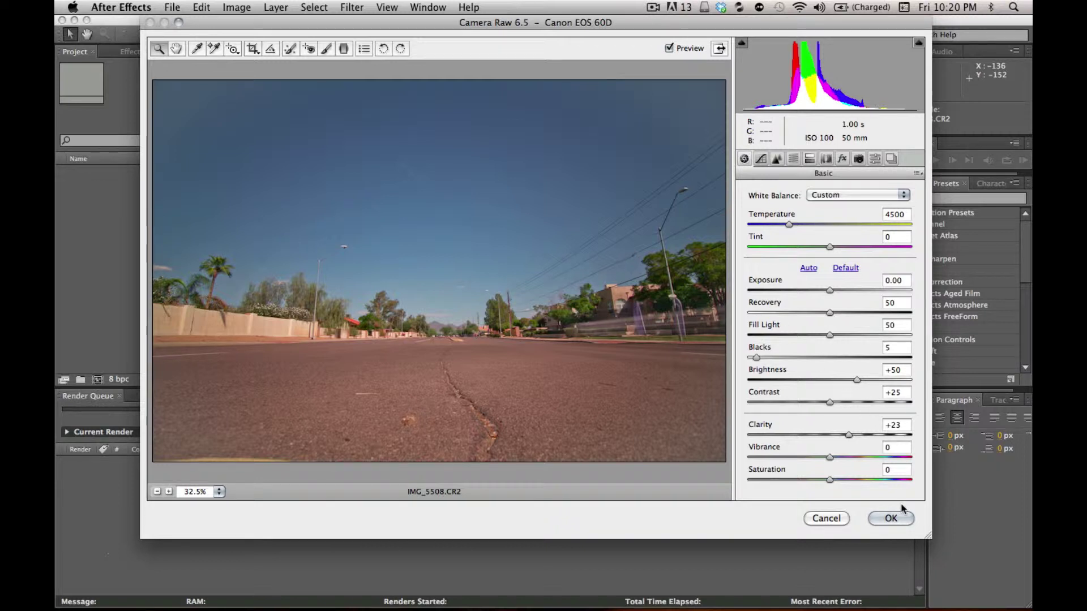
click(890, 518)
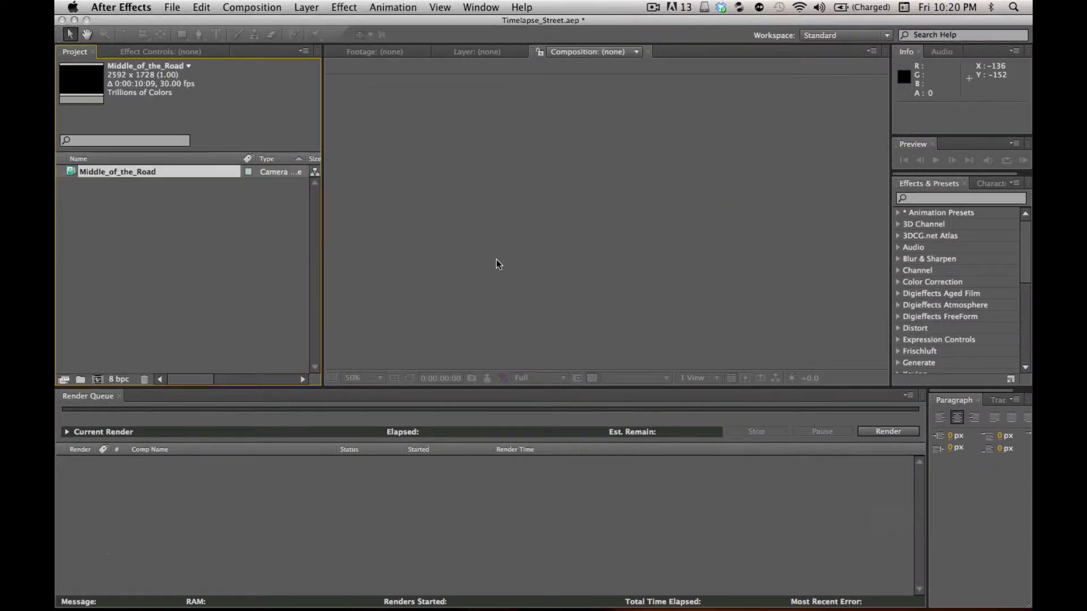
click(89, 188)
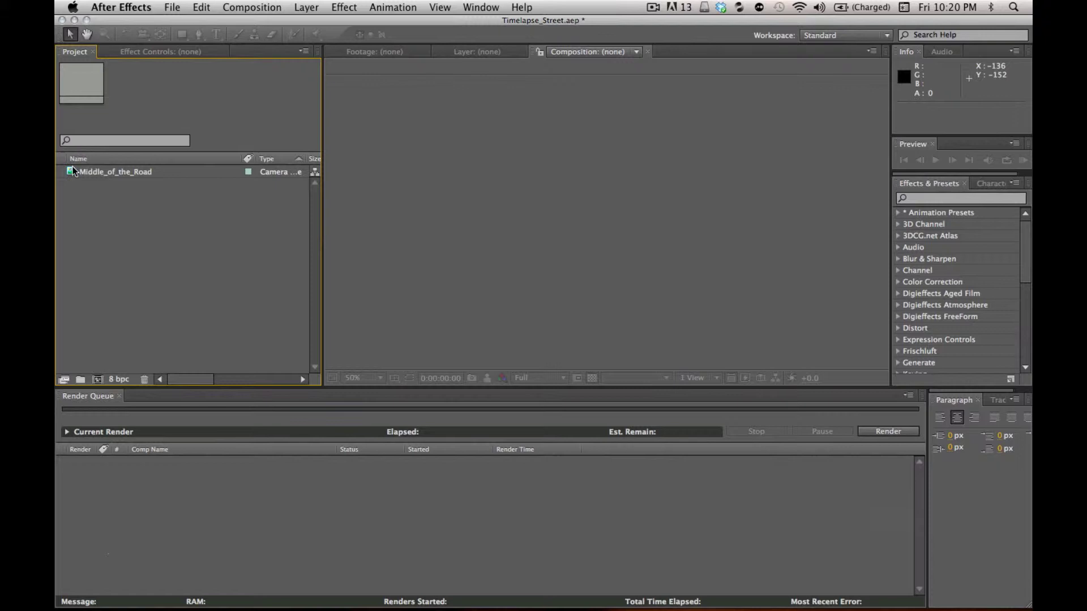
click(73, 171)
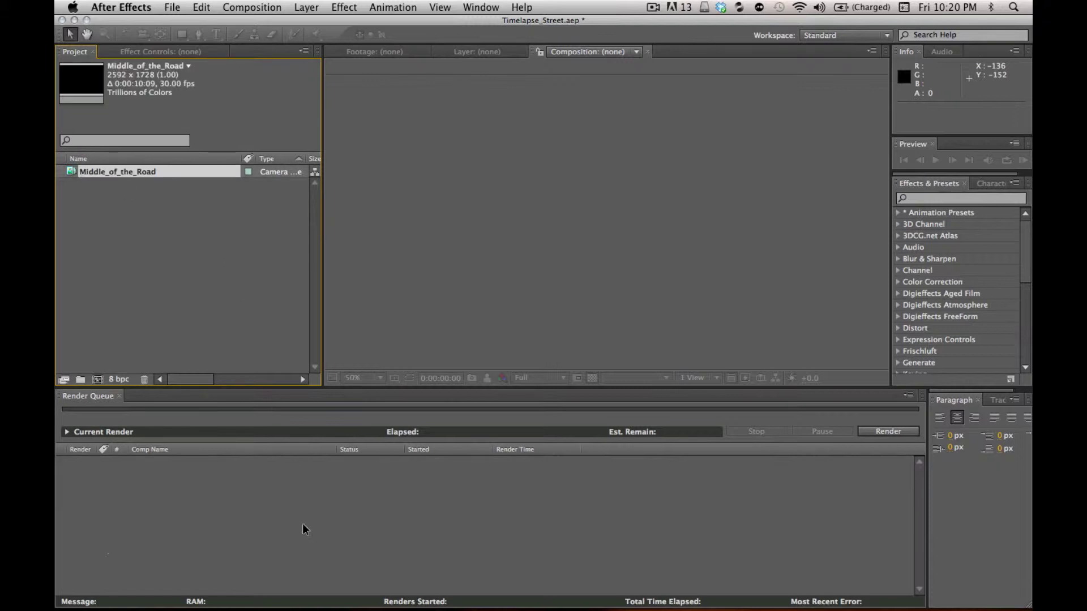
click(425, 589)
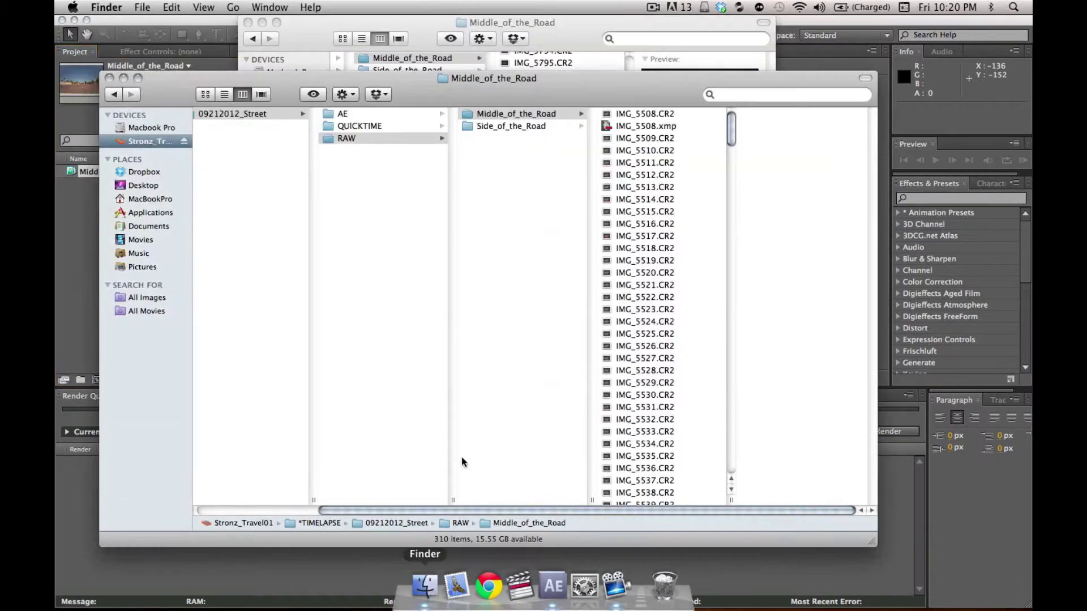
click(517, 116)
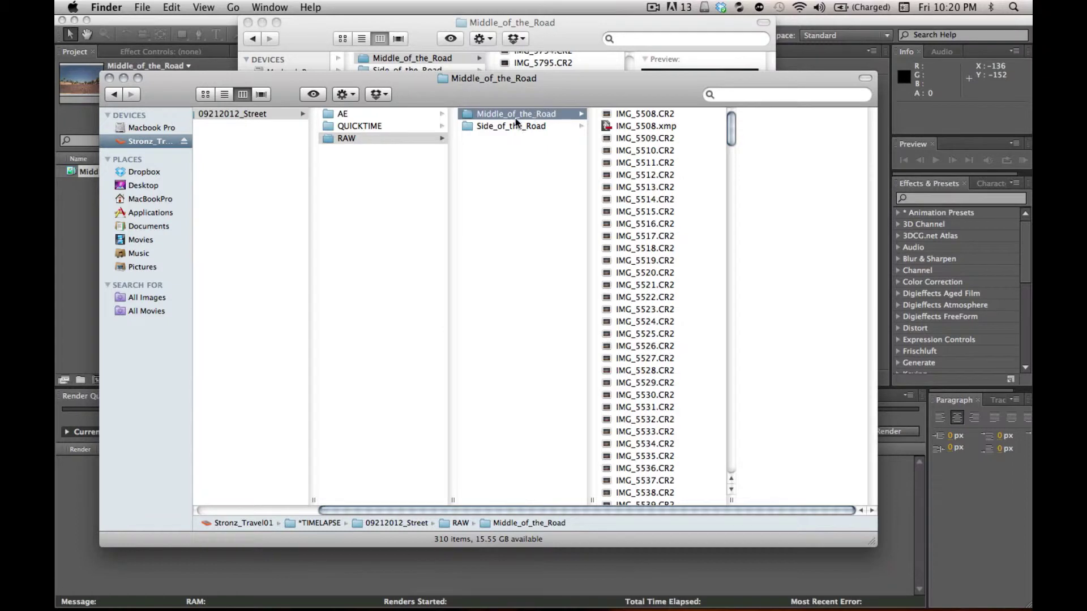
click(92, 199)
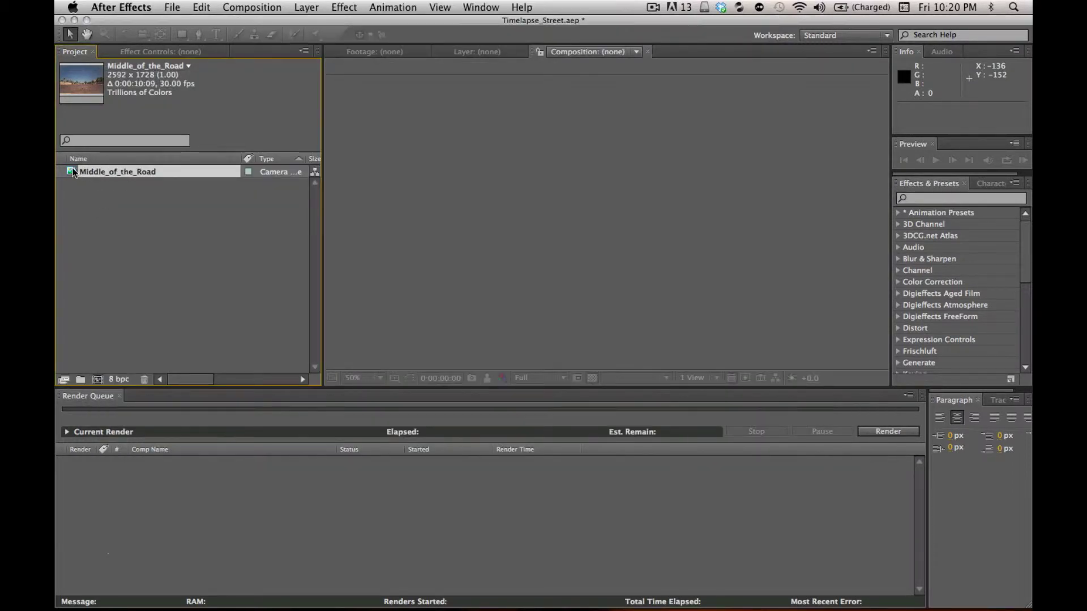
drag(71, 169, 98, 380)
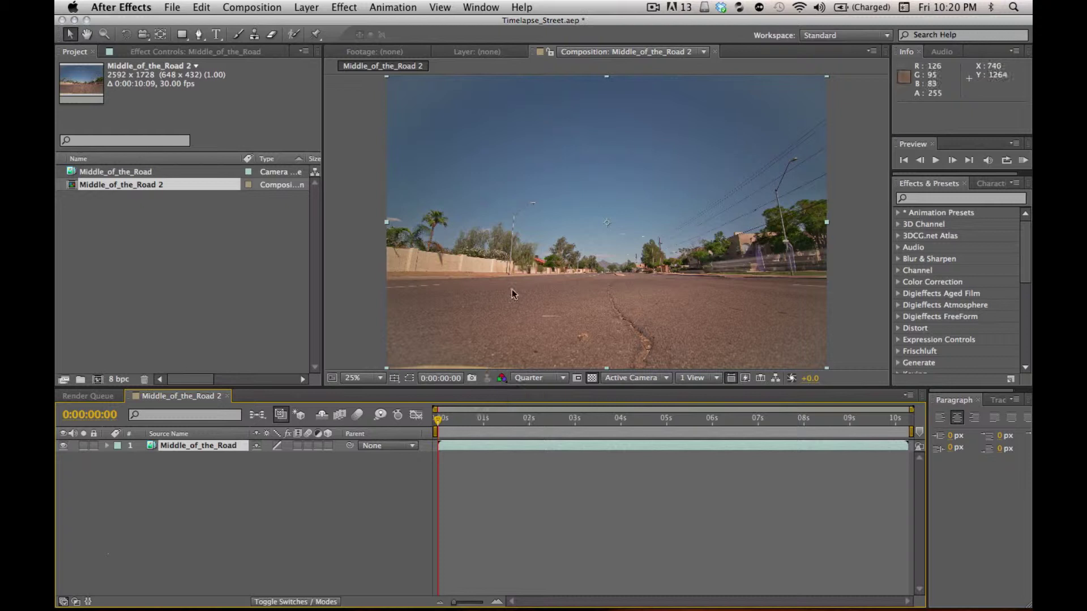
click(539, 378)
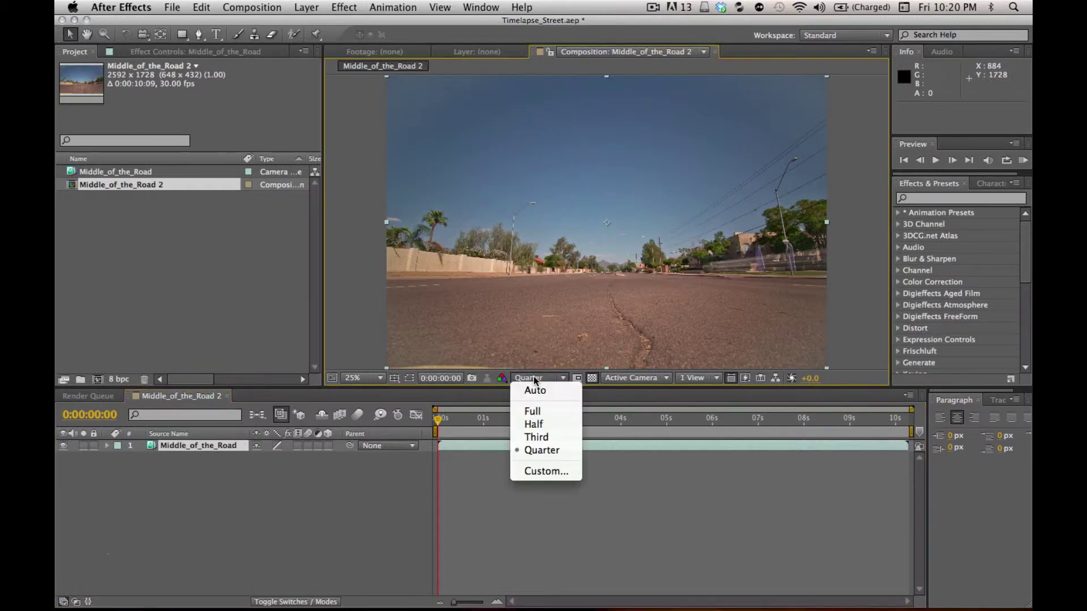
click(539, 447)
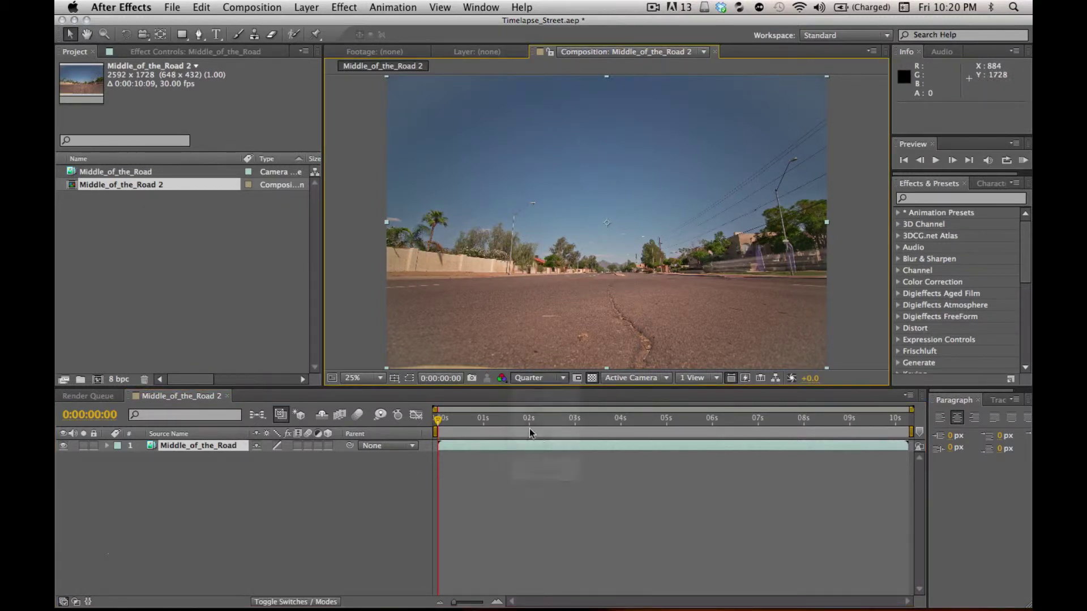
- Change Middle_of_the_Road 2's composition settings to 1920 x 1080 at 23.976 fps
click(268, 5)
click(264, 46)
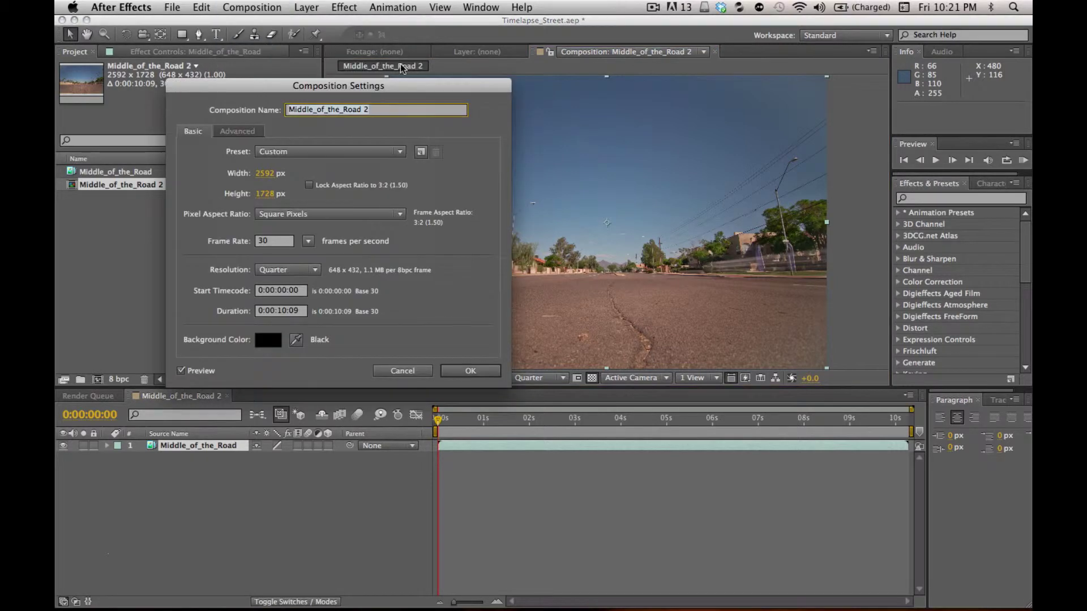
click(262, 174)
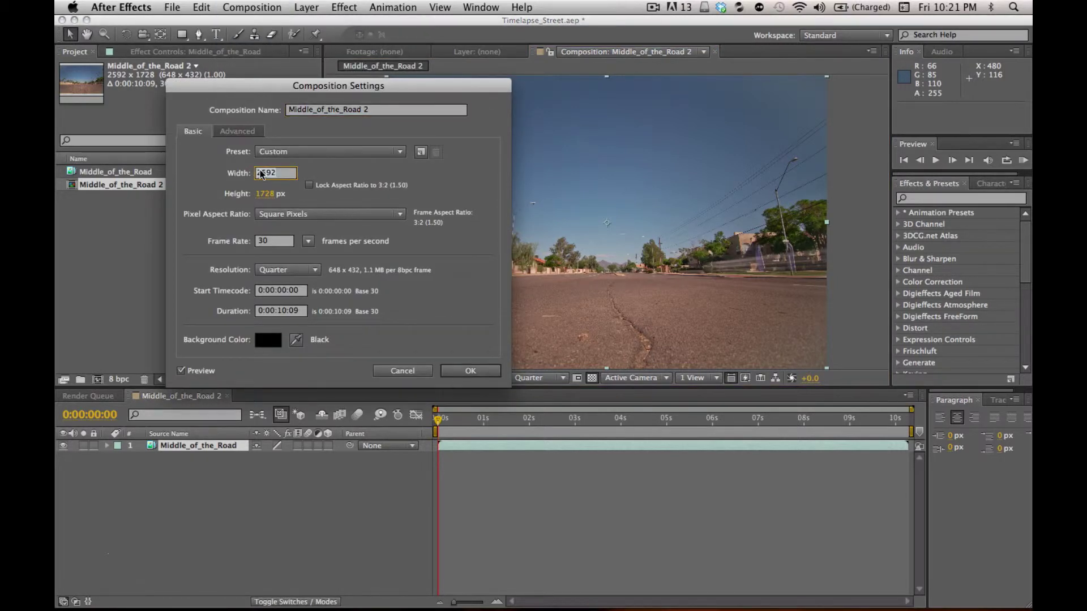
text(1920)
key(Tab)
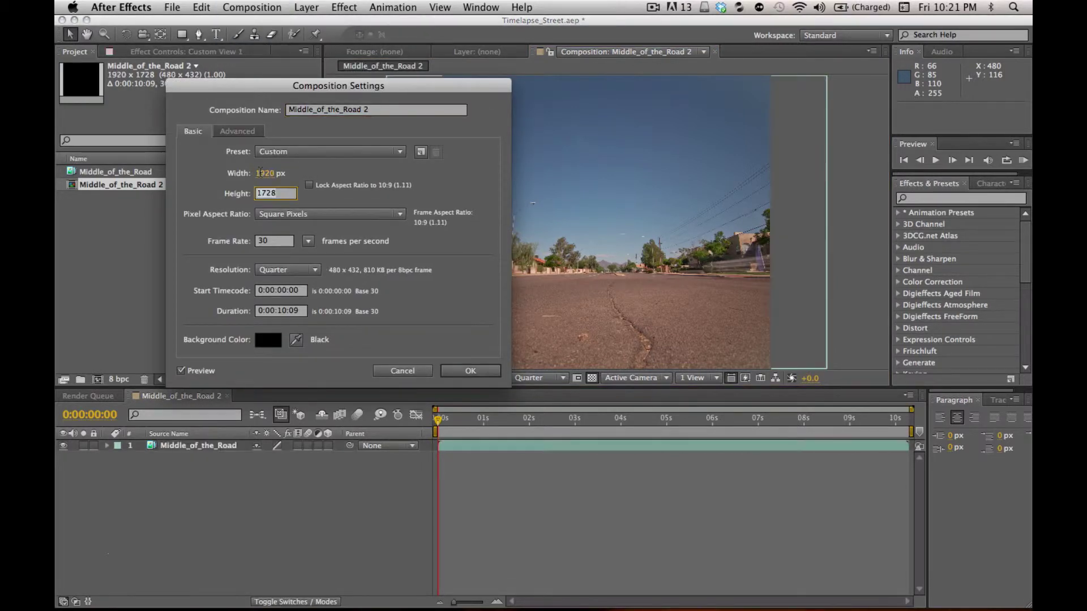
text(1080)
click(307, 241)
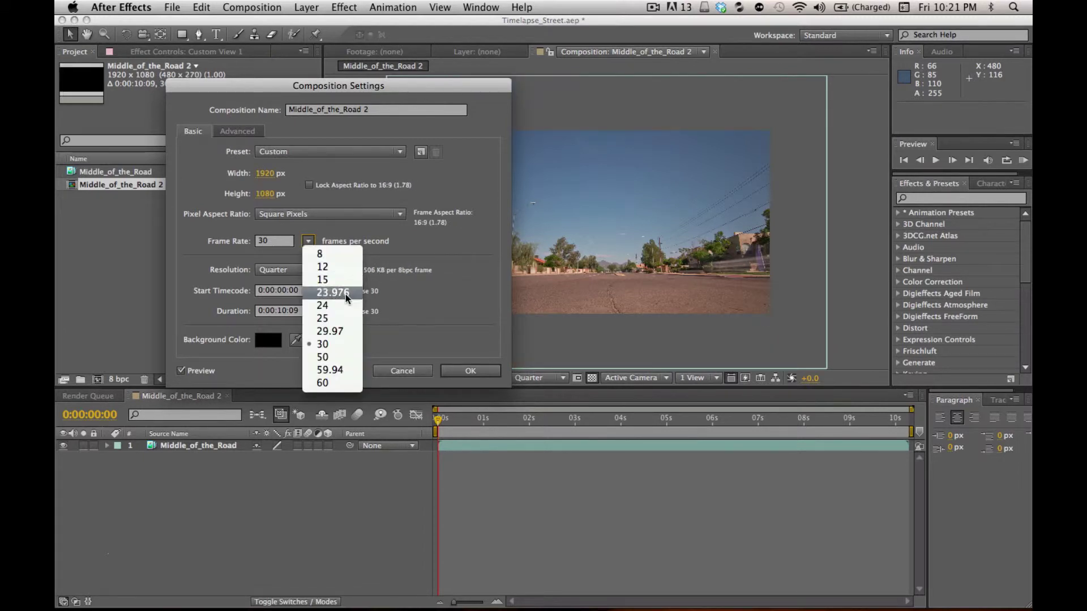
click(345, 294)
click(473, 370)
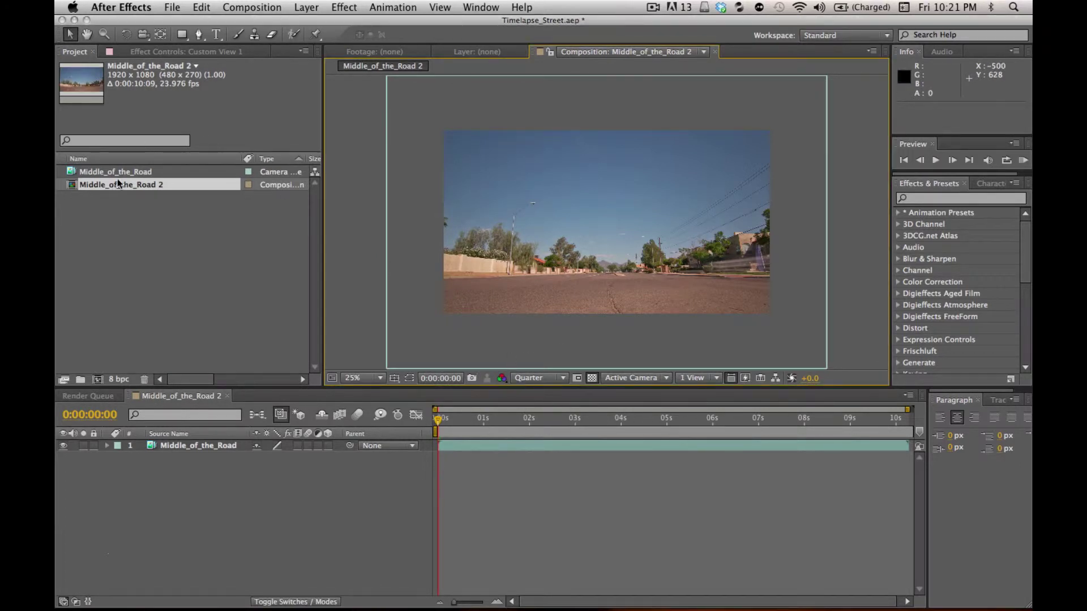
- Apply Transform > Fit to Comp to the road footage layer
double_click(166, 445)
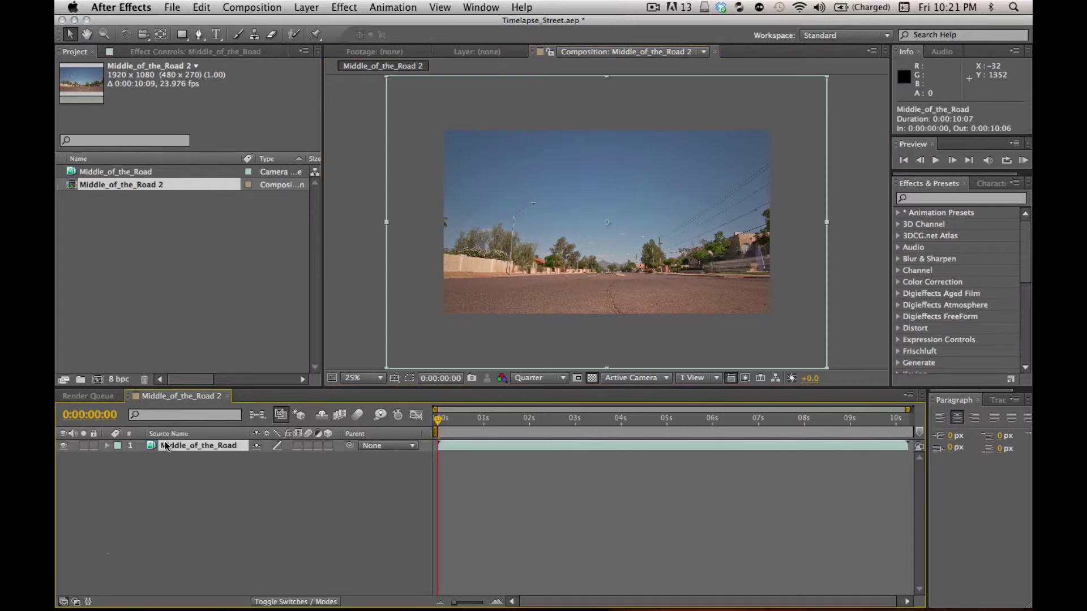
right_click(186, 444)
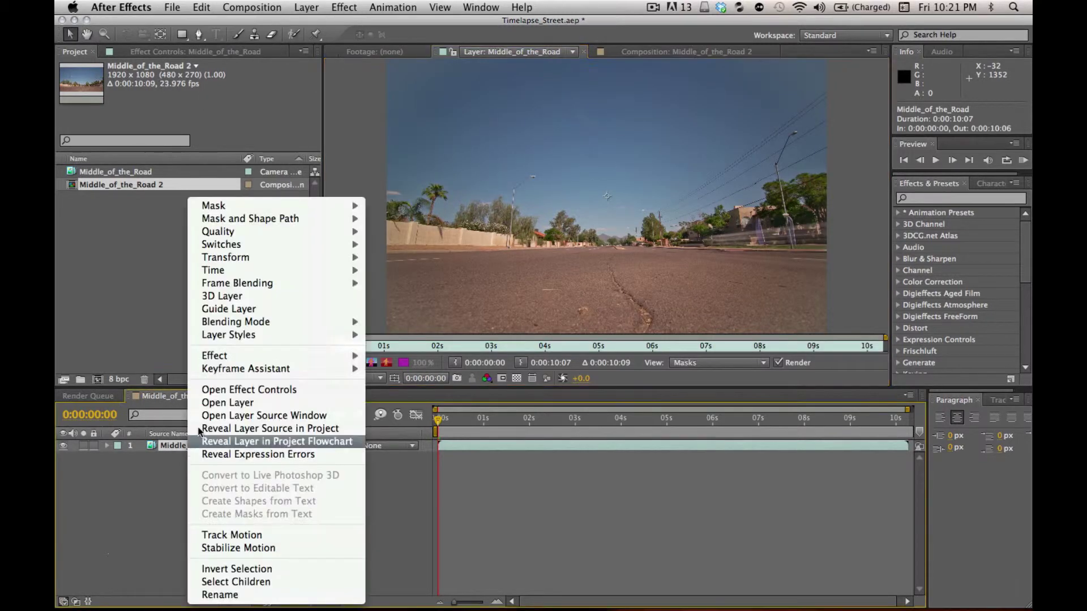
mouse_move(272, 252)
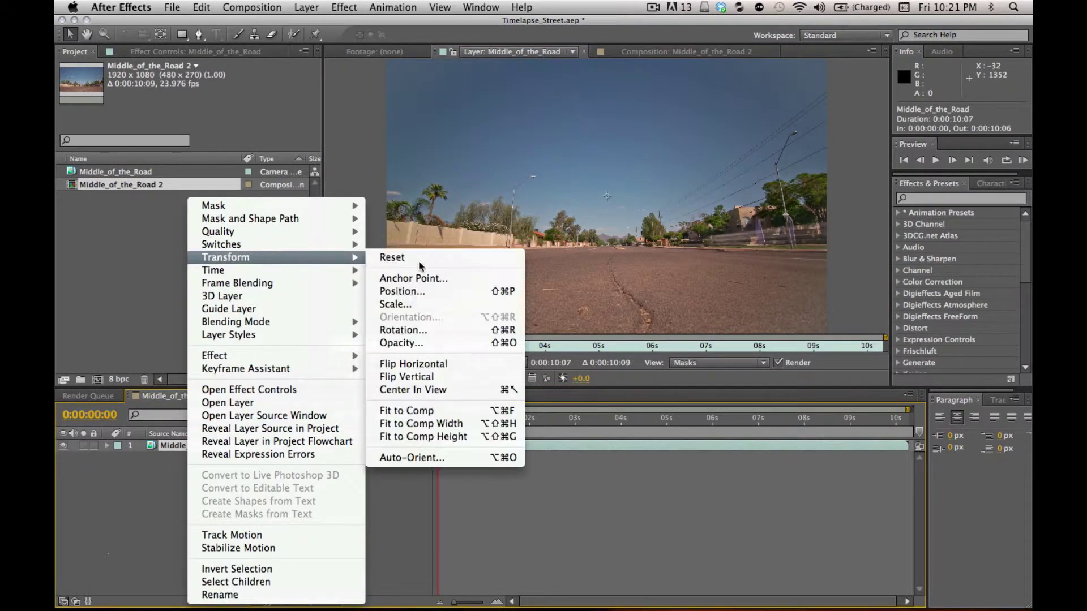
click(449, 411)
click(661, 52)
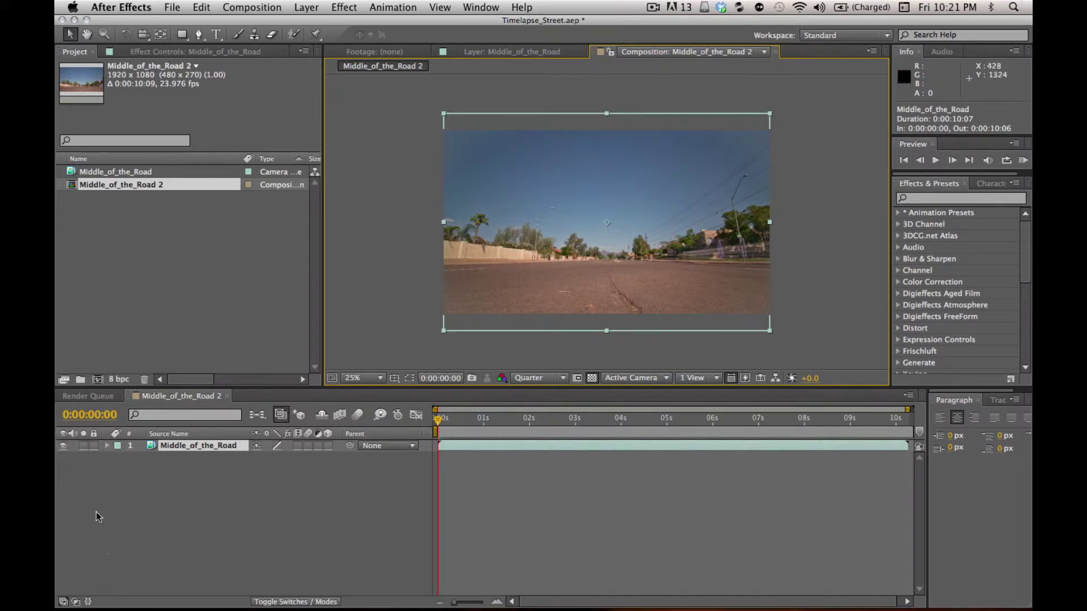
- Try 100% Scale, undo back to 74.1%, and preview frames up to 0:00:04:04
key(s)
click(268, 461)
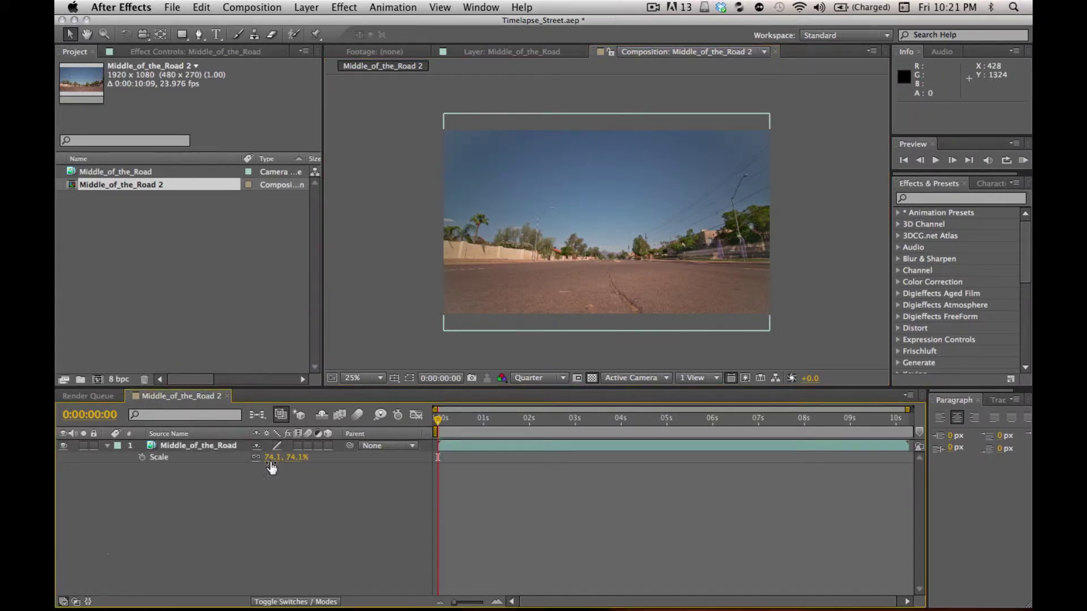
text(100)
key(Return)
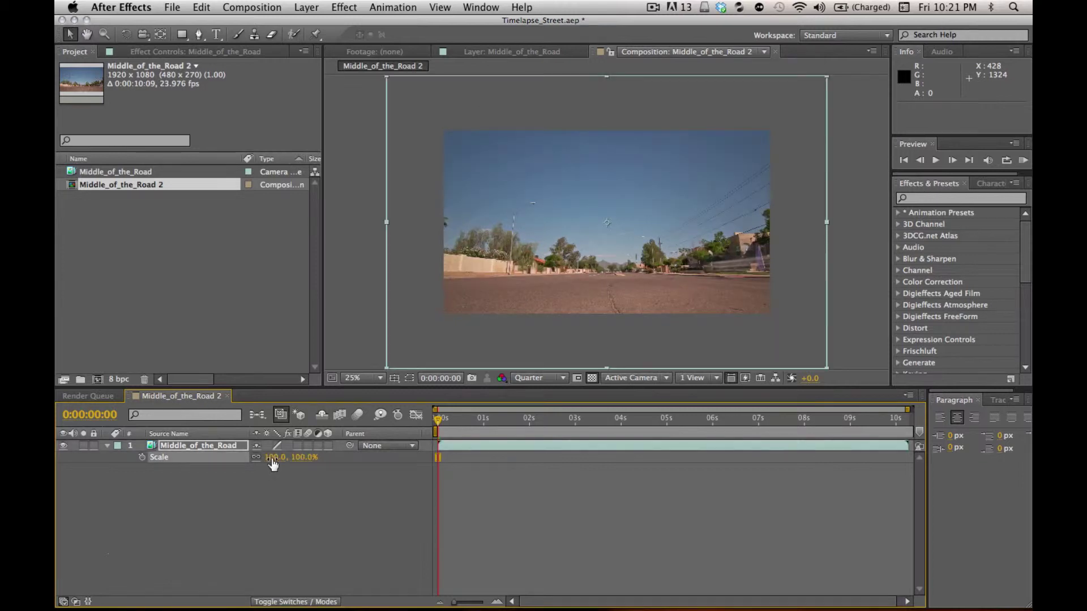
key(super+z)
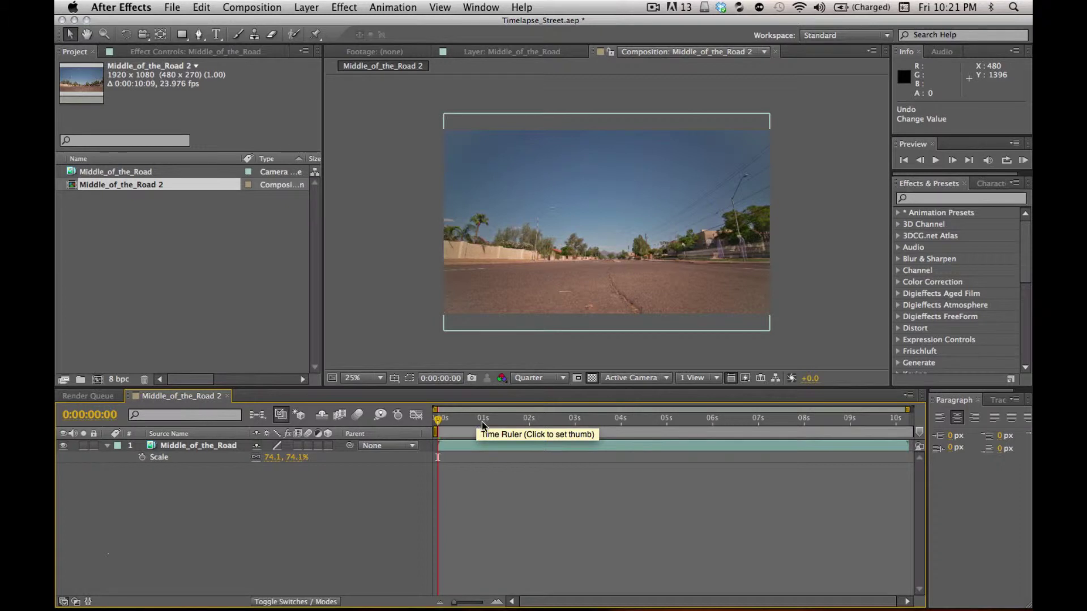
drag(482, 423, 502, 423)
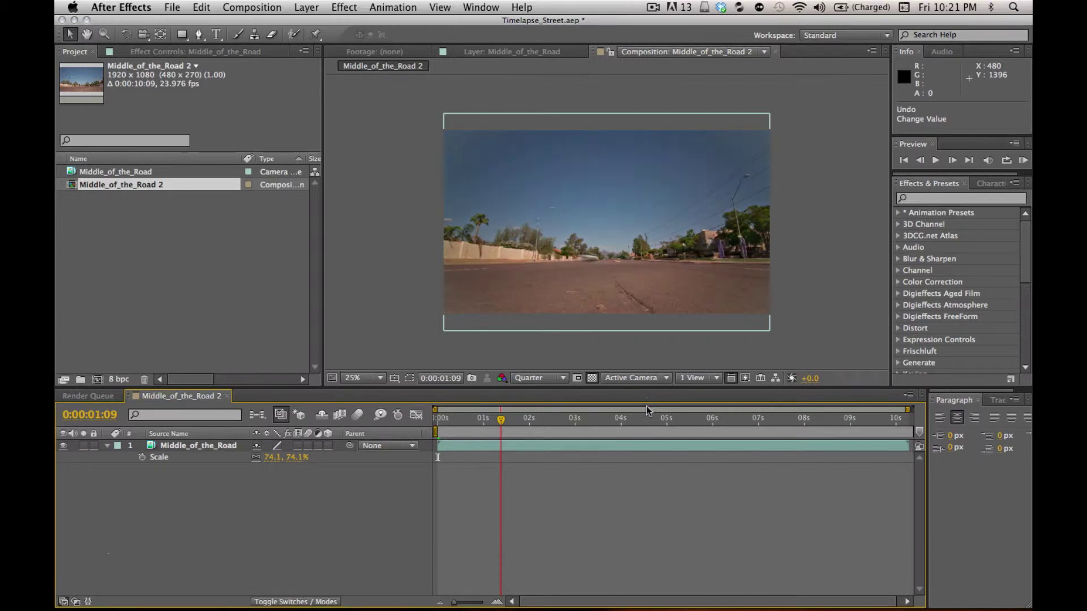
click(629, 420)
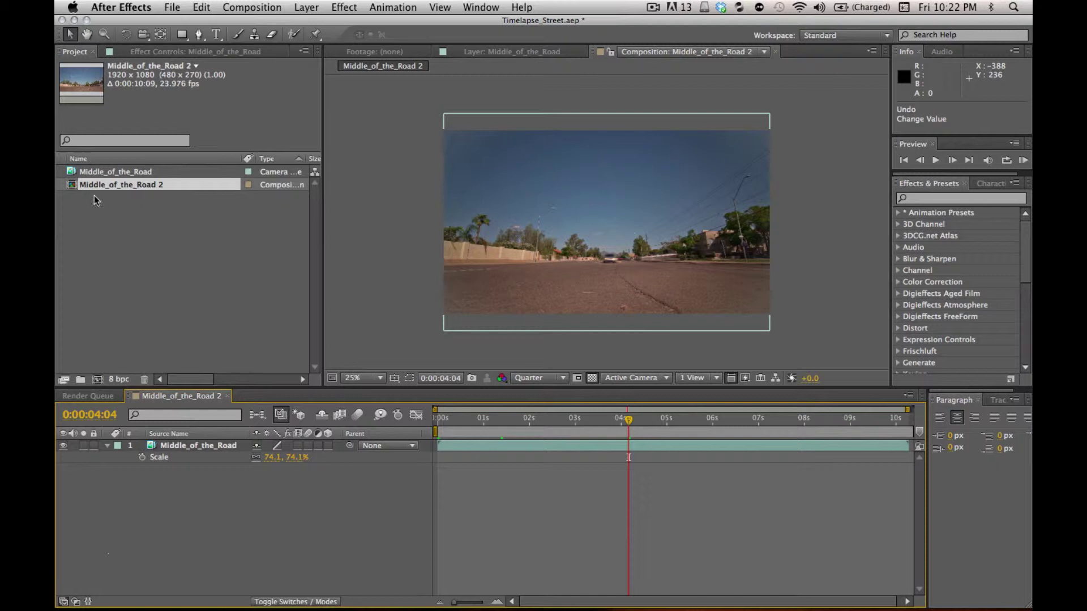
- Lower the footage's Camera Raw post-crop vignette to +5 through Interpret Footage > Main
click(73, 173)
right_click(72, 173)
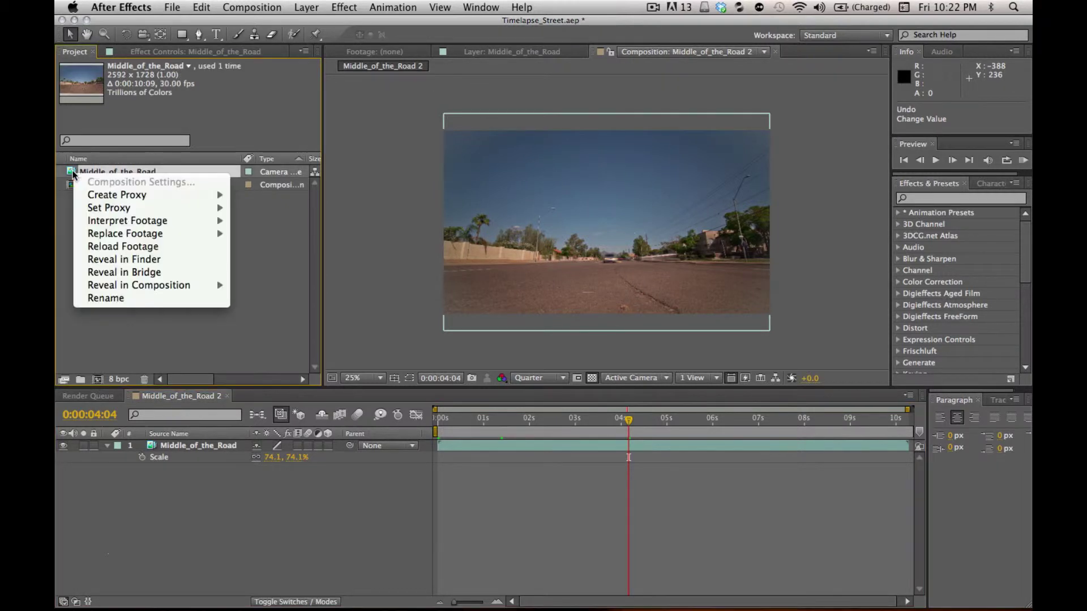
mouse_move(128, 209)
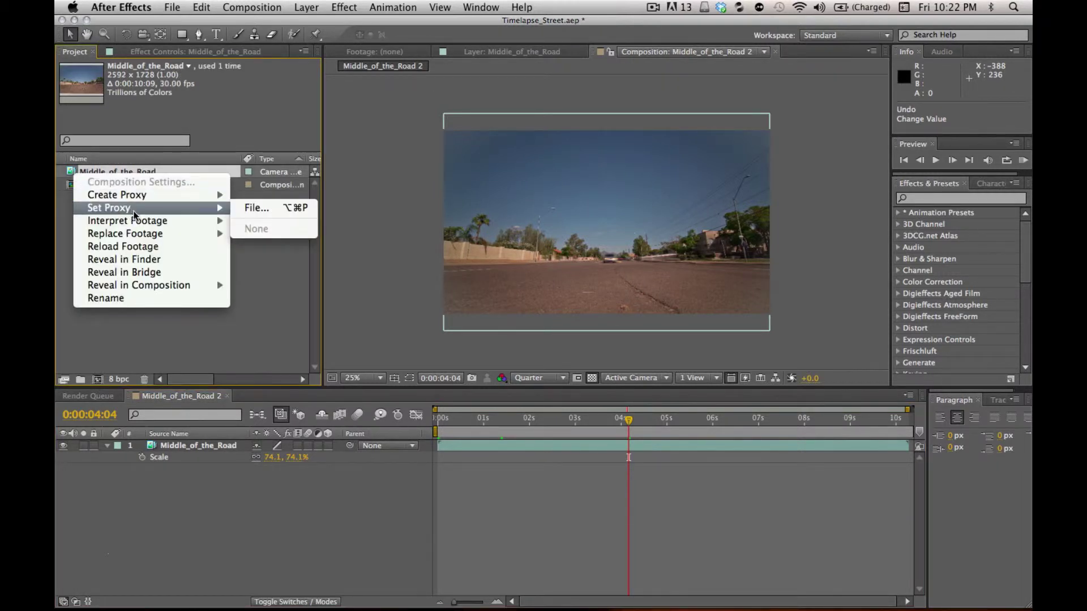
mouse_move(162, 220)
click(277, 224)
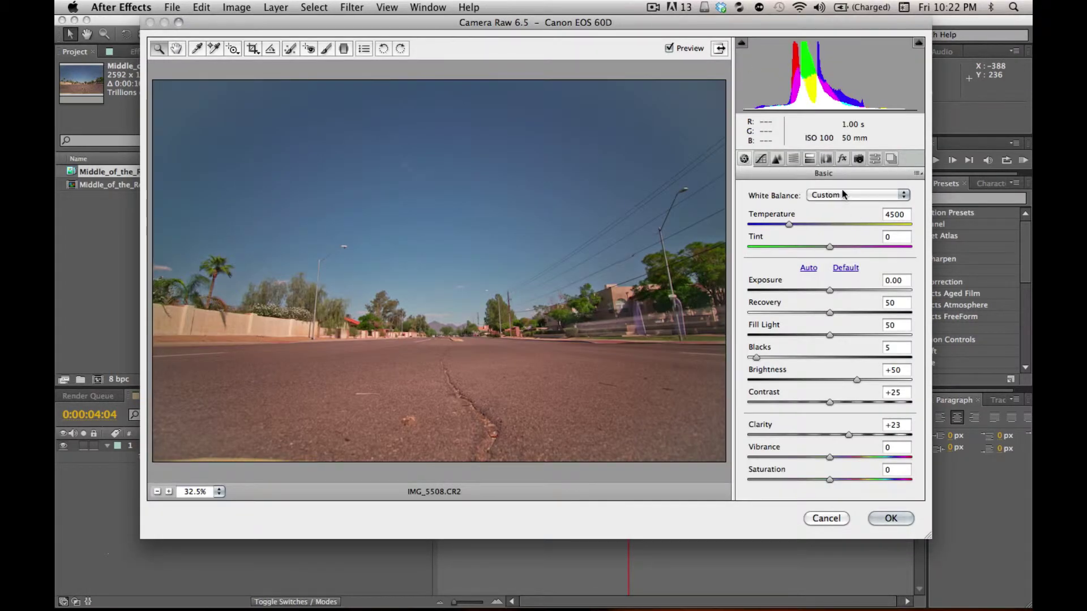
click(843, 159)
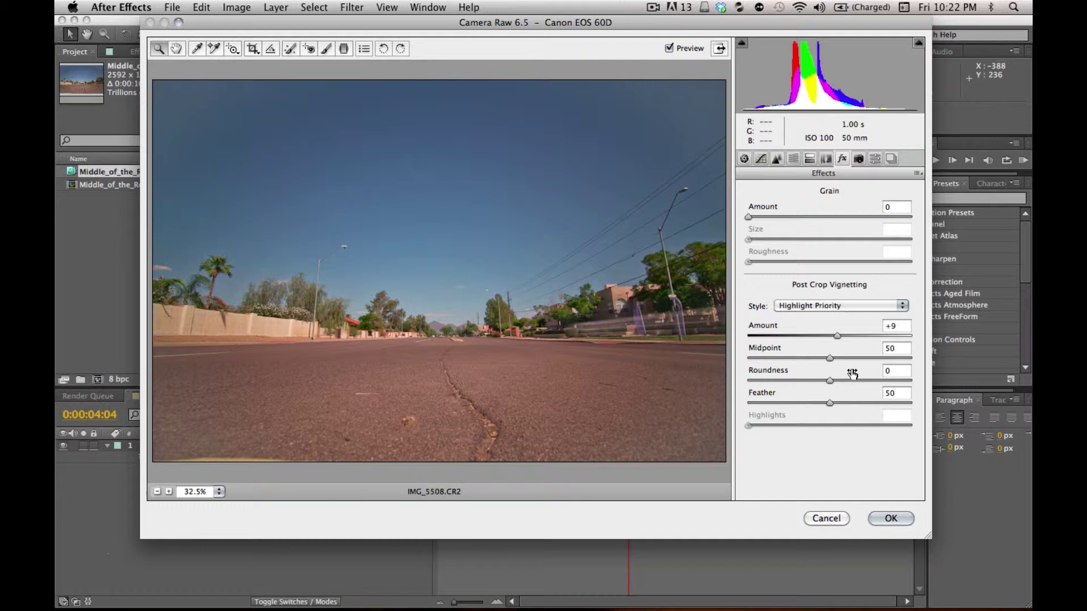
drag(836, 340, 833, 339)
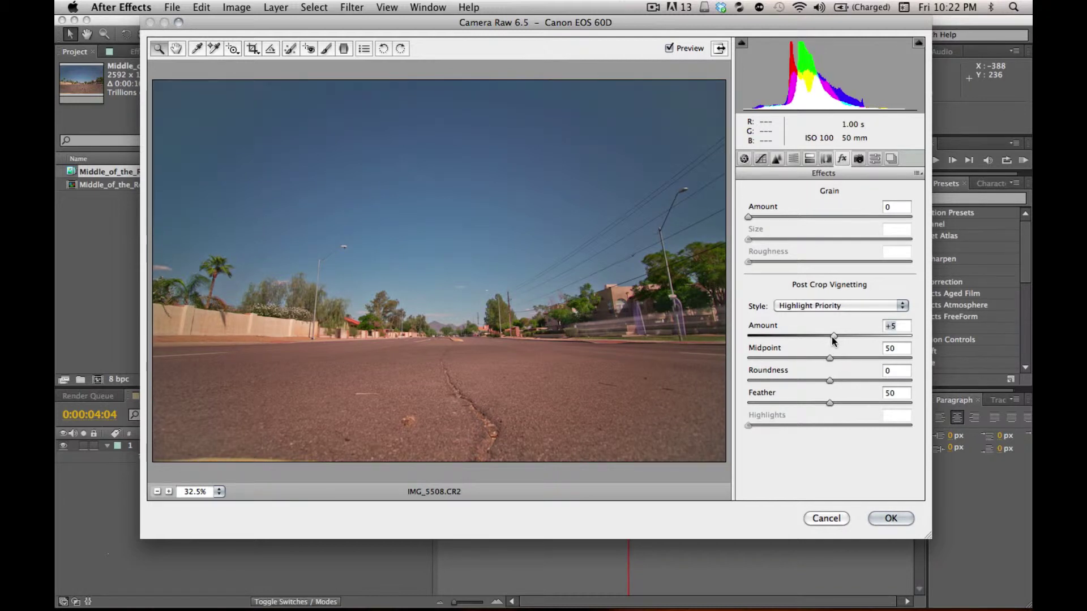
click(891, 519)
click(510, 507)
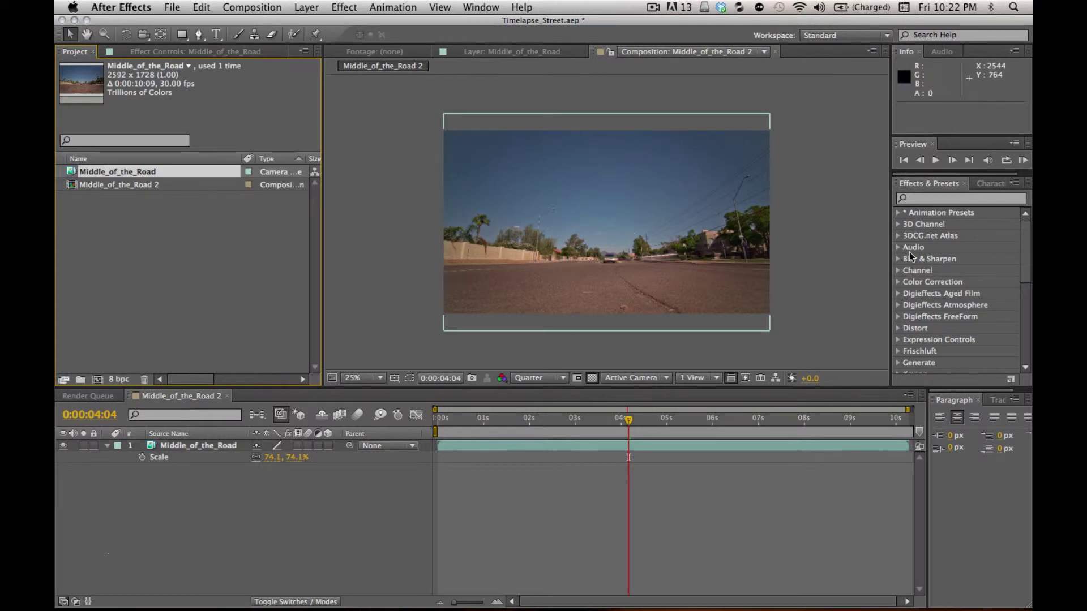
- Return to 0:00:01:08 and add Middle_of_the_Road 2 to the render queue
click(939, 195)
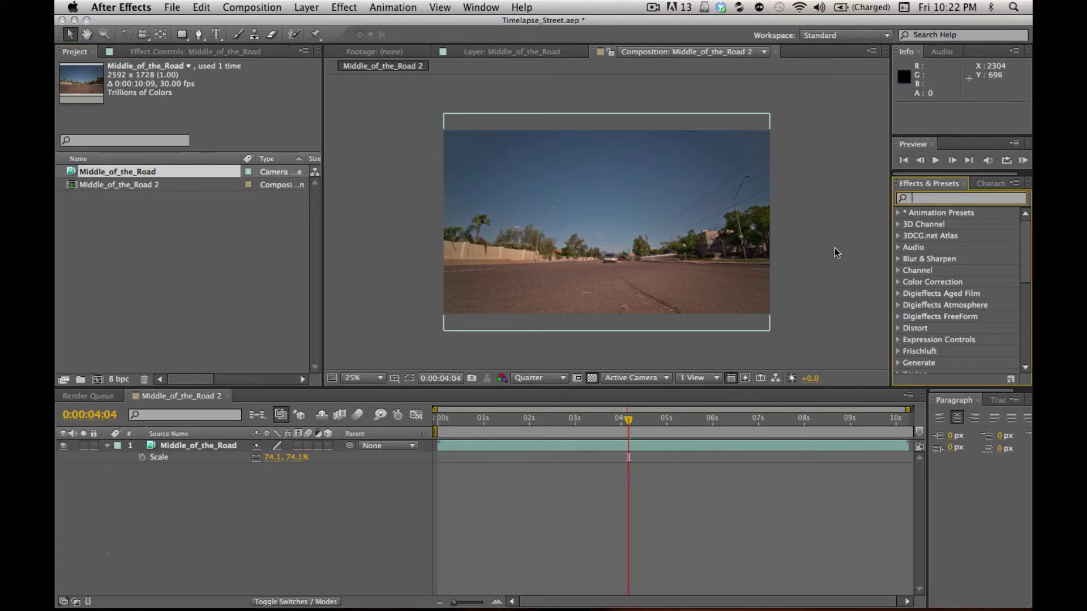
click(498, 411)
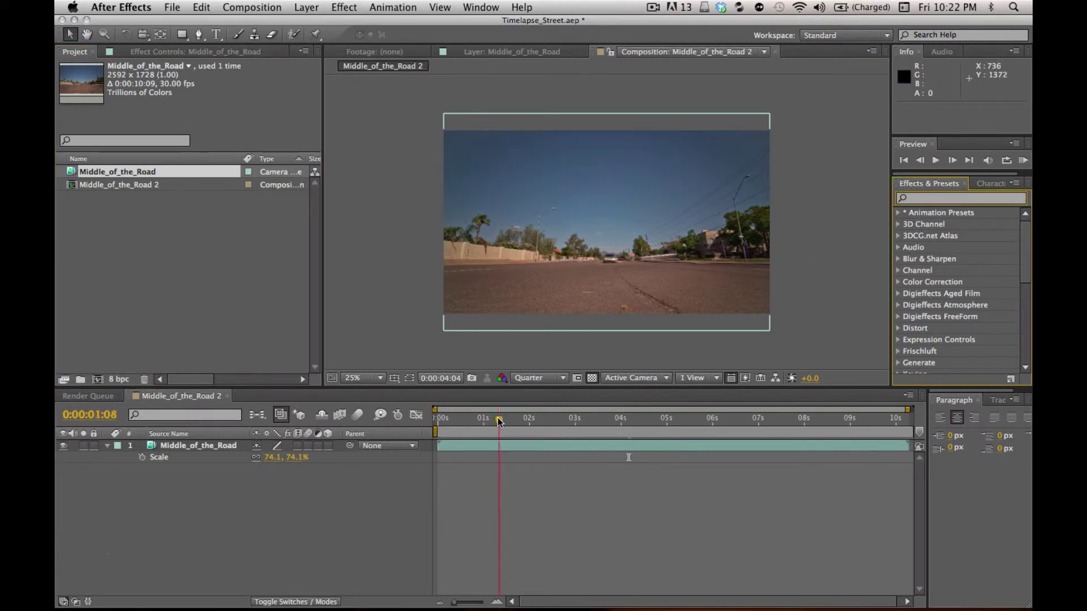
click(252, 5)
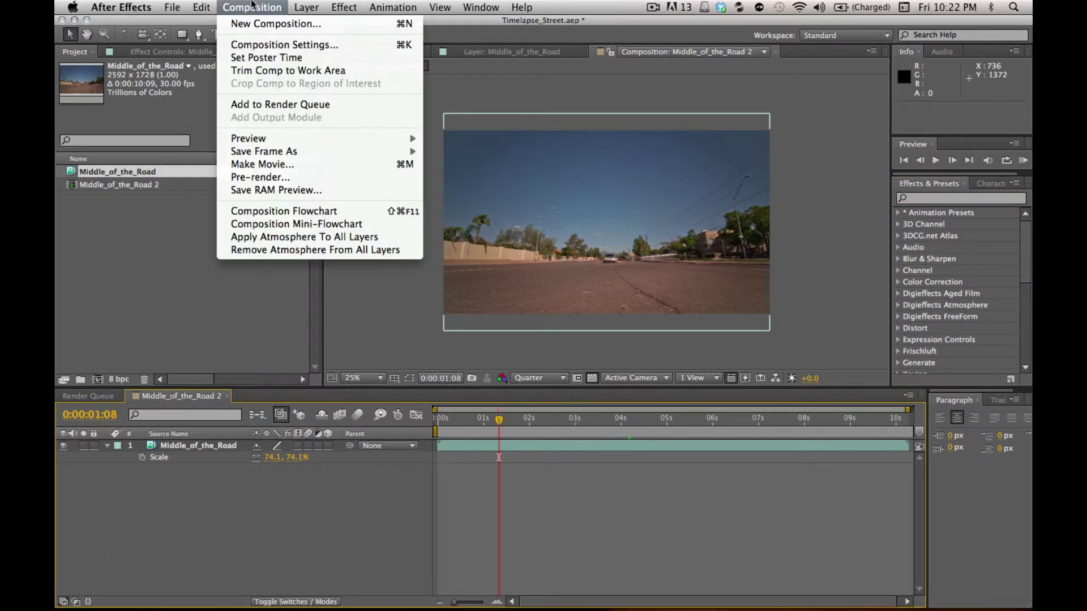
click(277, 104)
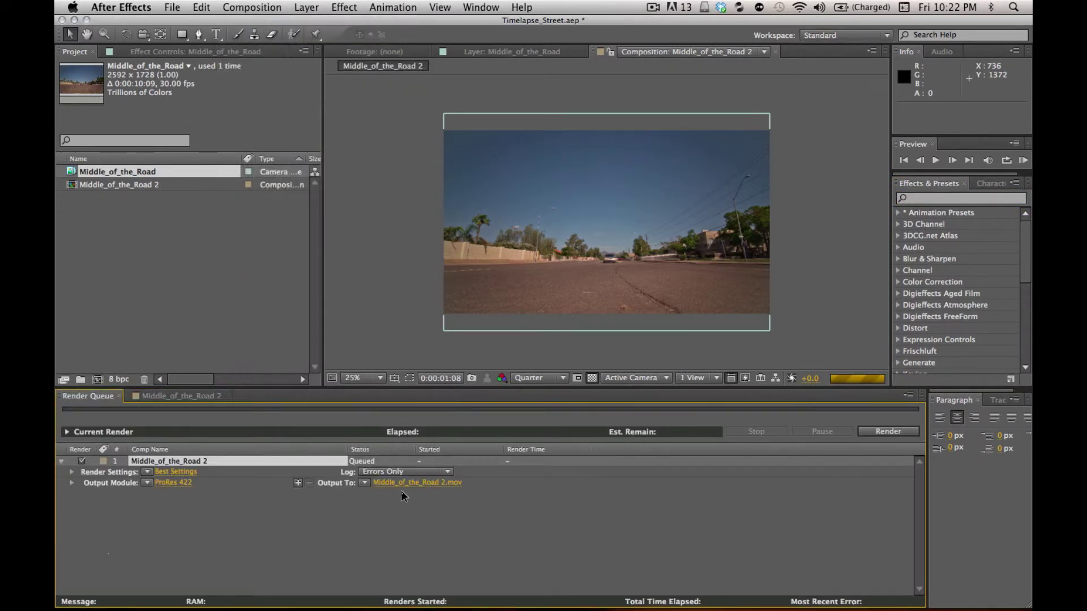
- Name the output Middle_of_the_Road.mov and render it as ProRes 422
click(398, 482)
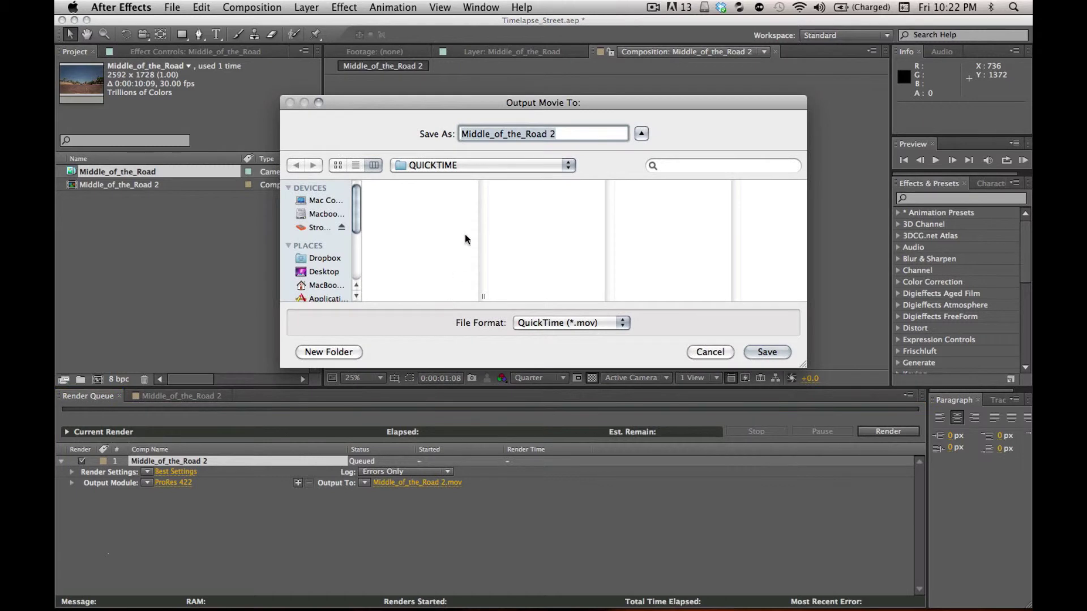
key(Right)
key(BackSpace)
key(BackSpace)
key(Return)
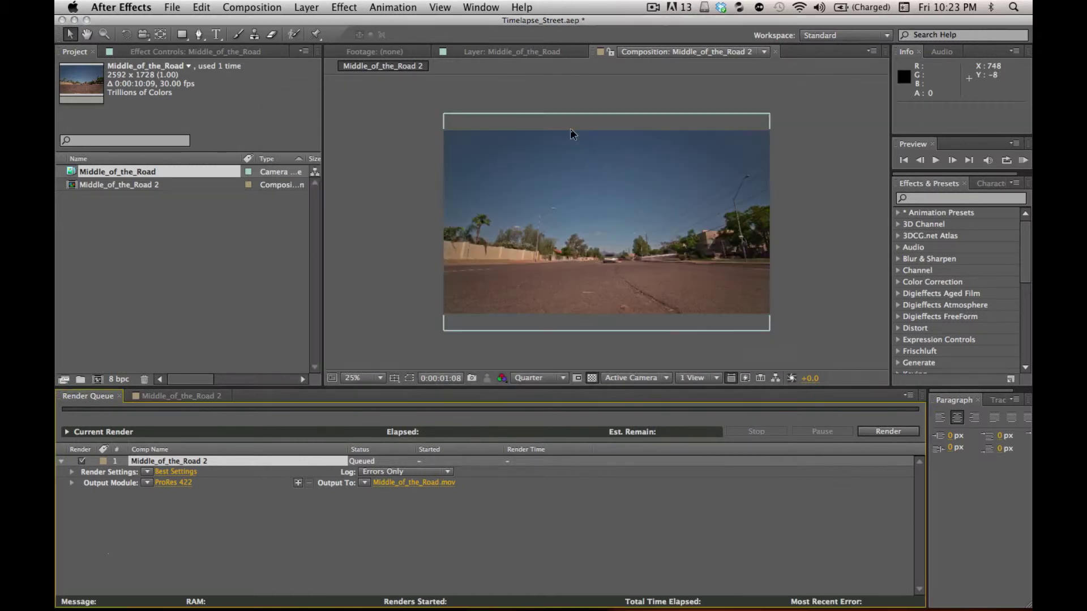
click(776, 52)
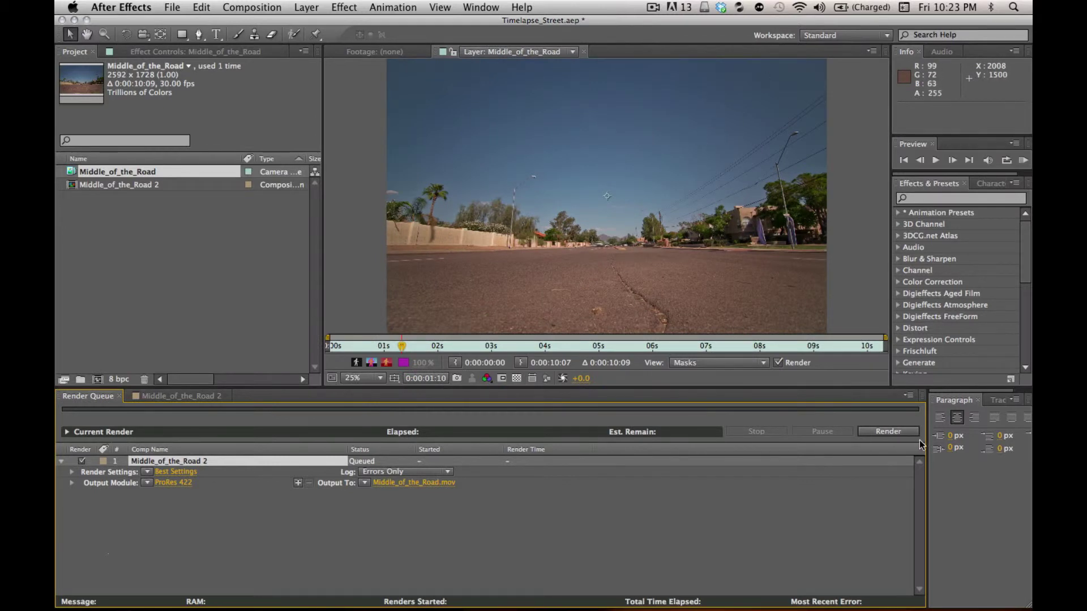
click(893, 433)
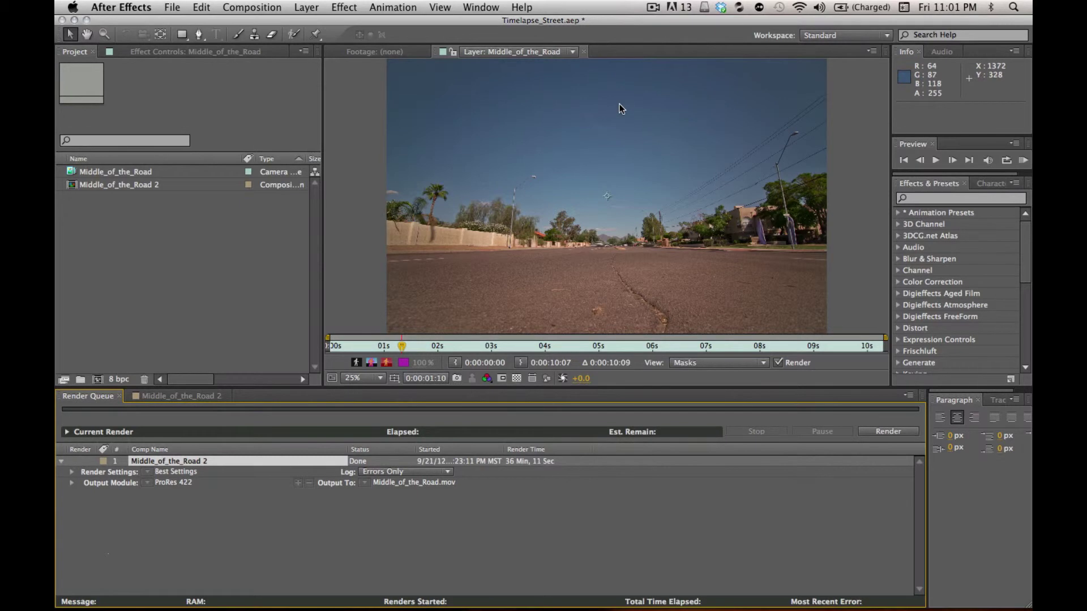
- In Finder, Quick Look the rendered movie twice
key(super+Tab)
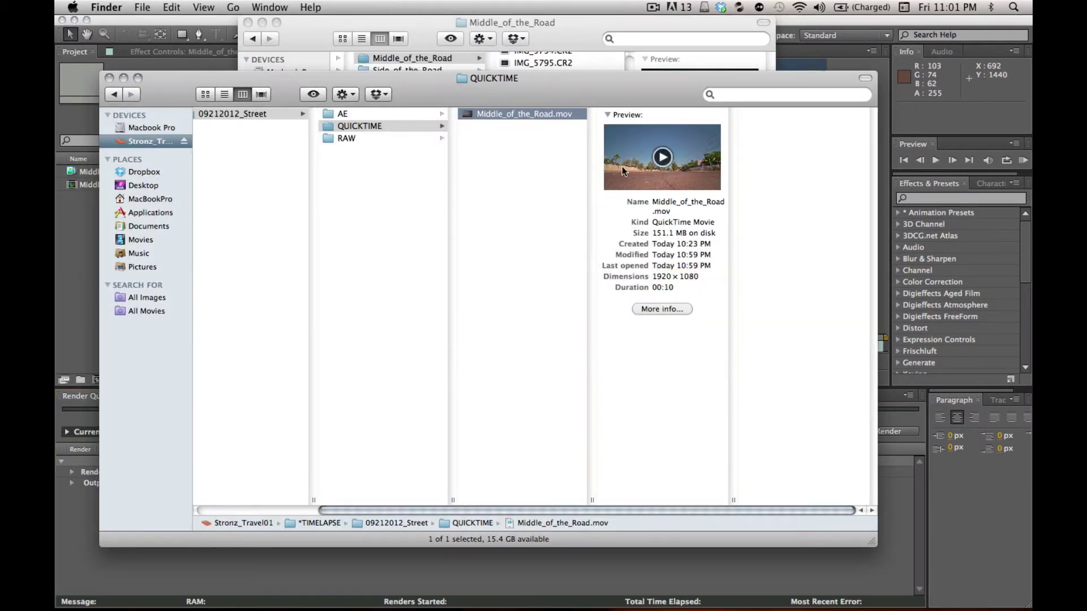
key(space)
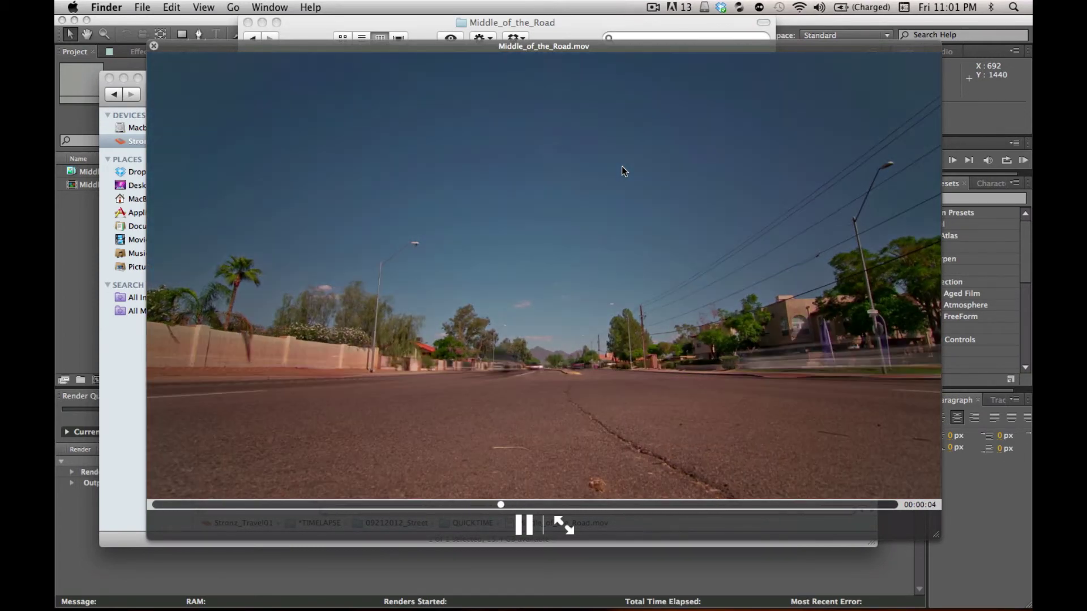
key(space)
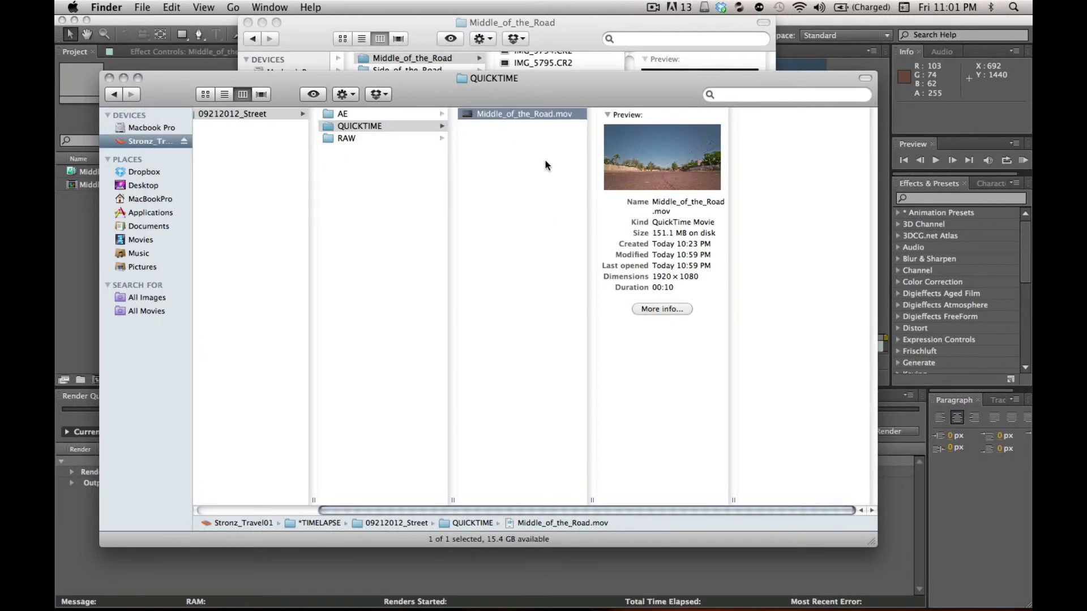
key(space)
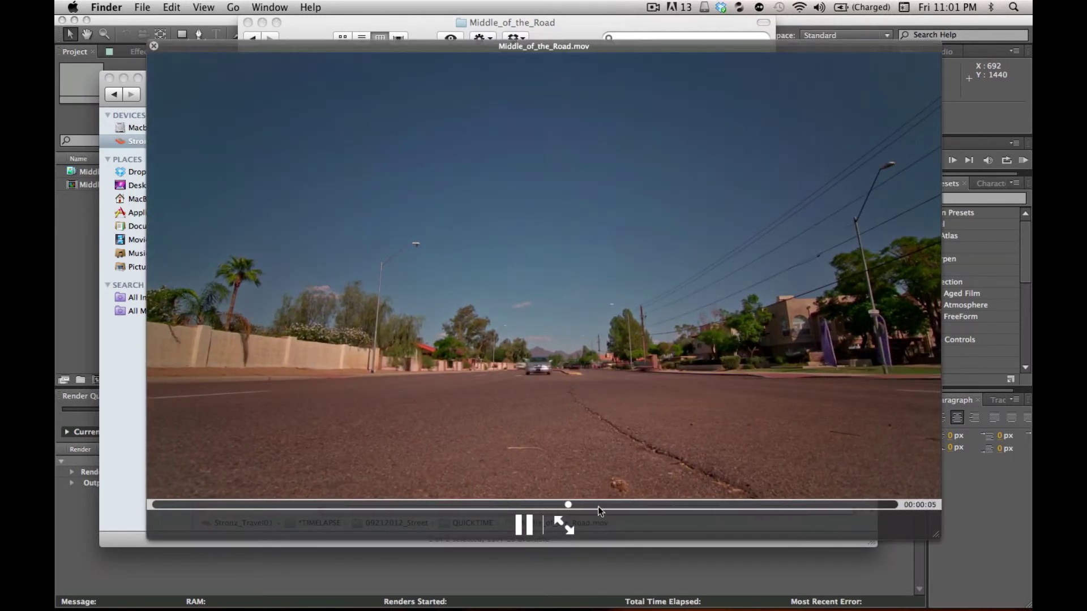
key(space)
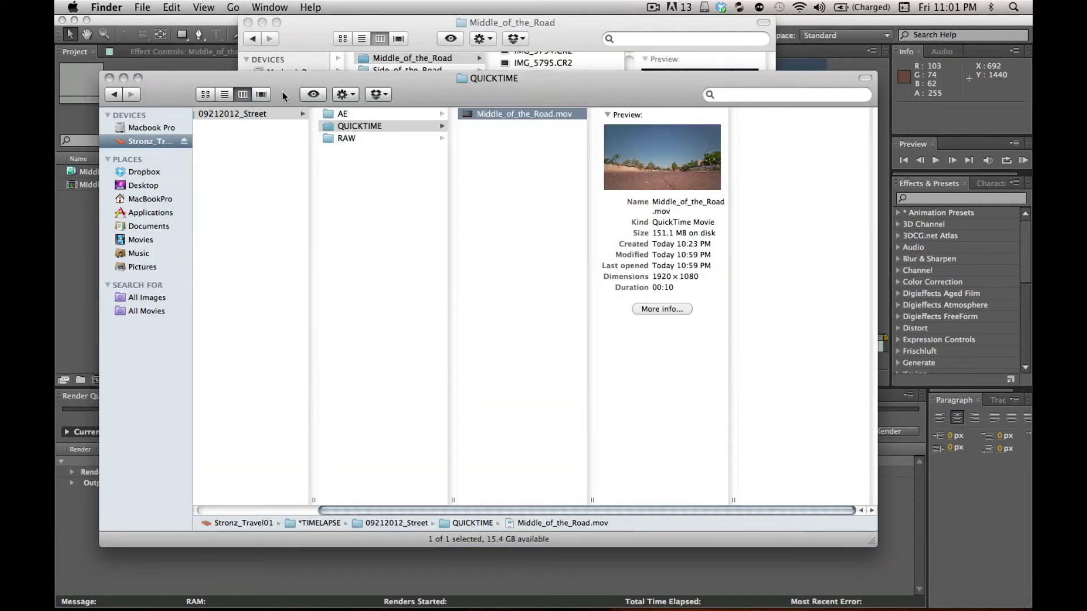
- Close the QUICKTIME window, reposition Finder and select IMG_5508.CR2 in the RAW folder
click(109, 77)
drag(325, 21, 341, 66)
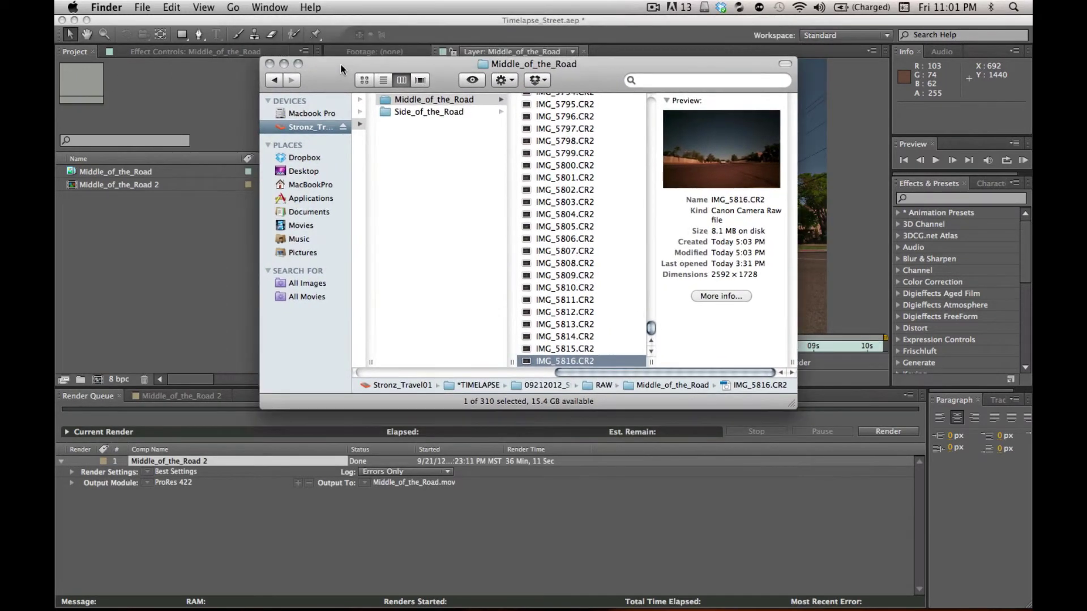
scroll(636, 144, up, 15)
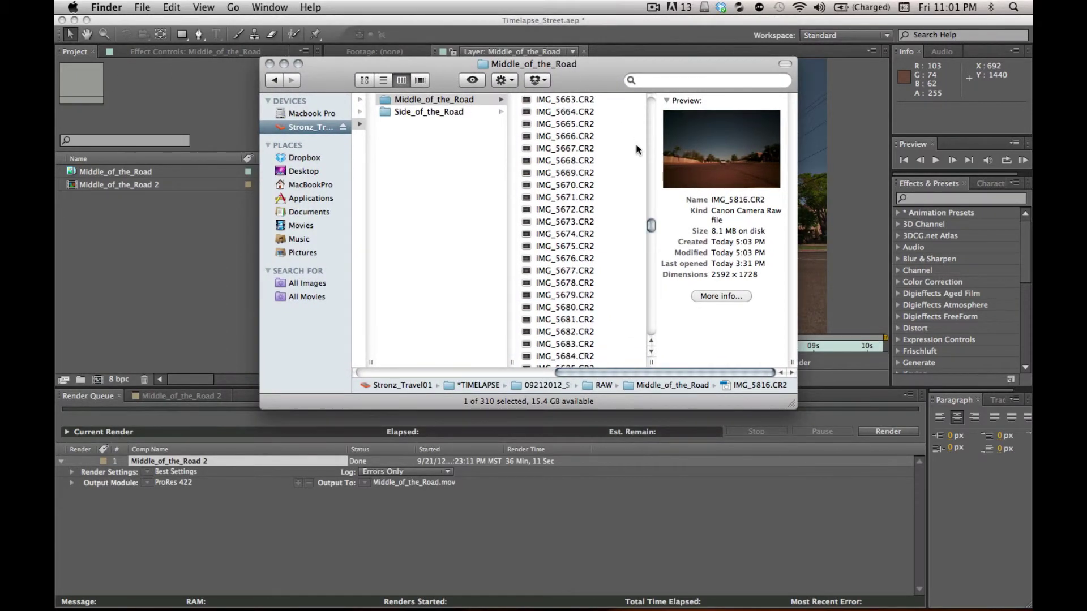
scroll(637, 143, up, 8)
click(587, 99)
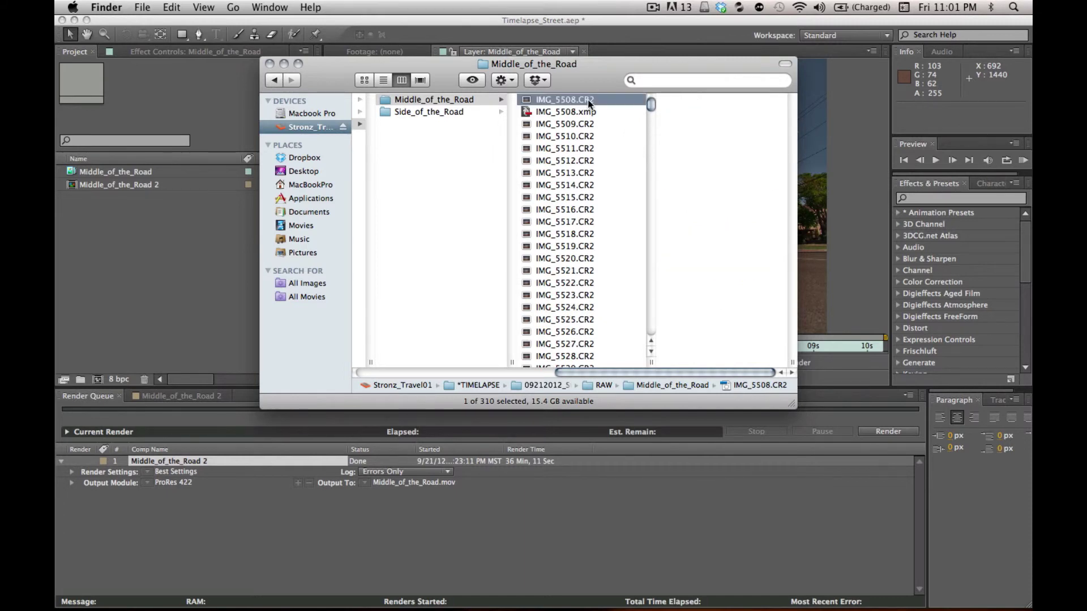
- Open the QUICKTIME folder and Quick Look Middle_of_the_Road.mov again
click(163, 266)
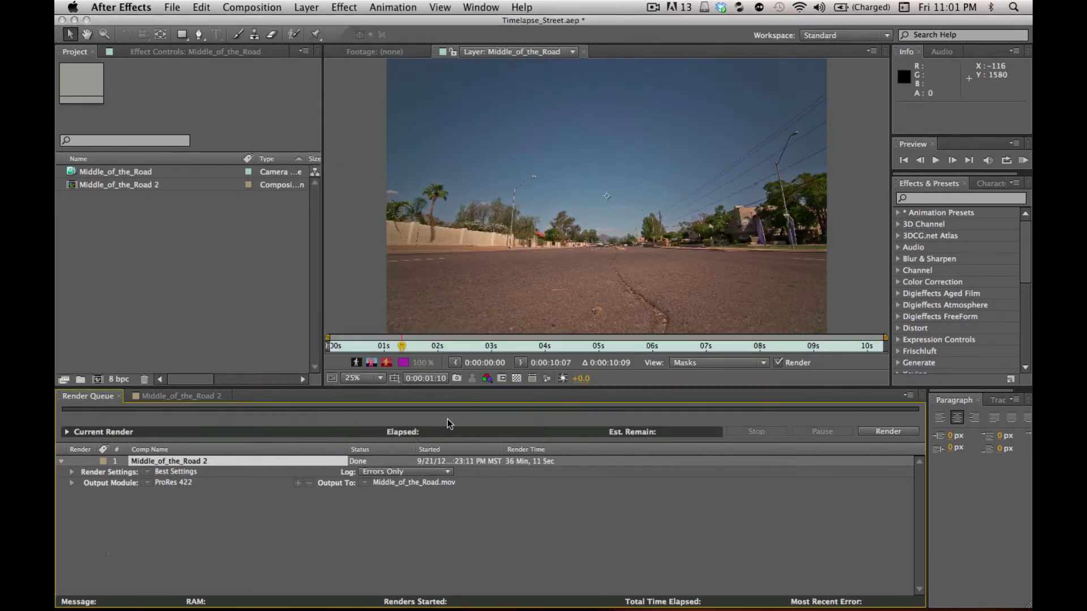
mouse_move(369, 609)
click(424, 589)
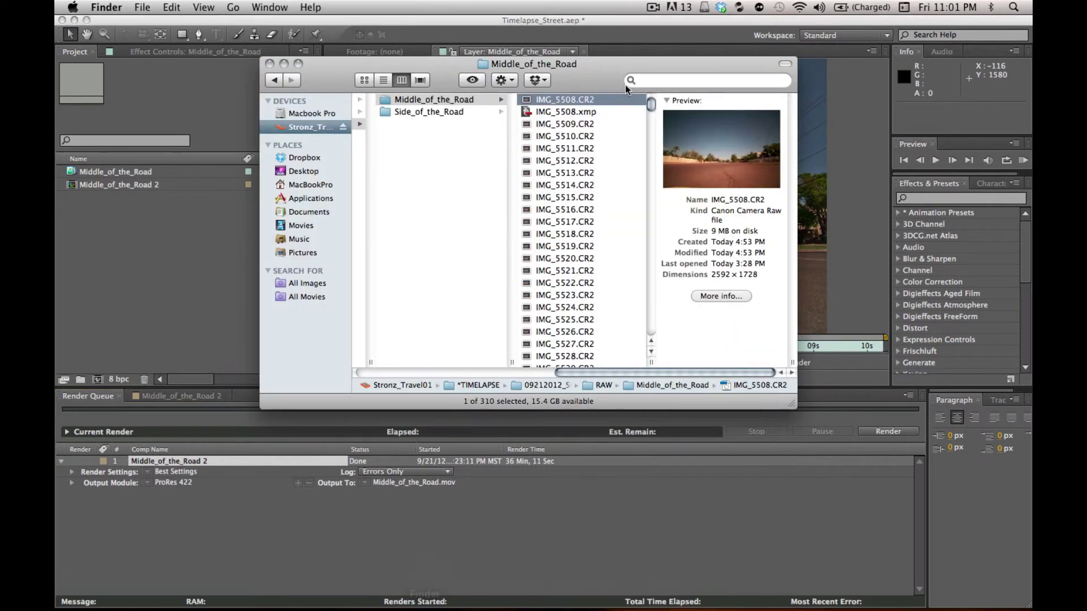
scroll(432, 151, left, 5)
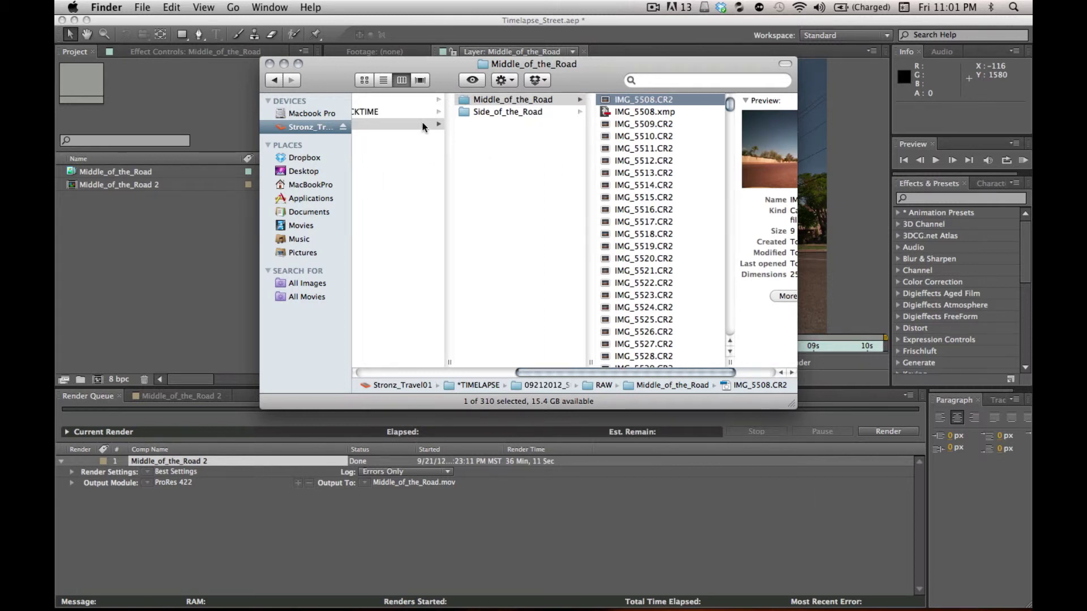
click(434, 111)
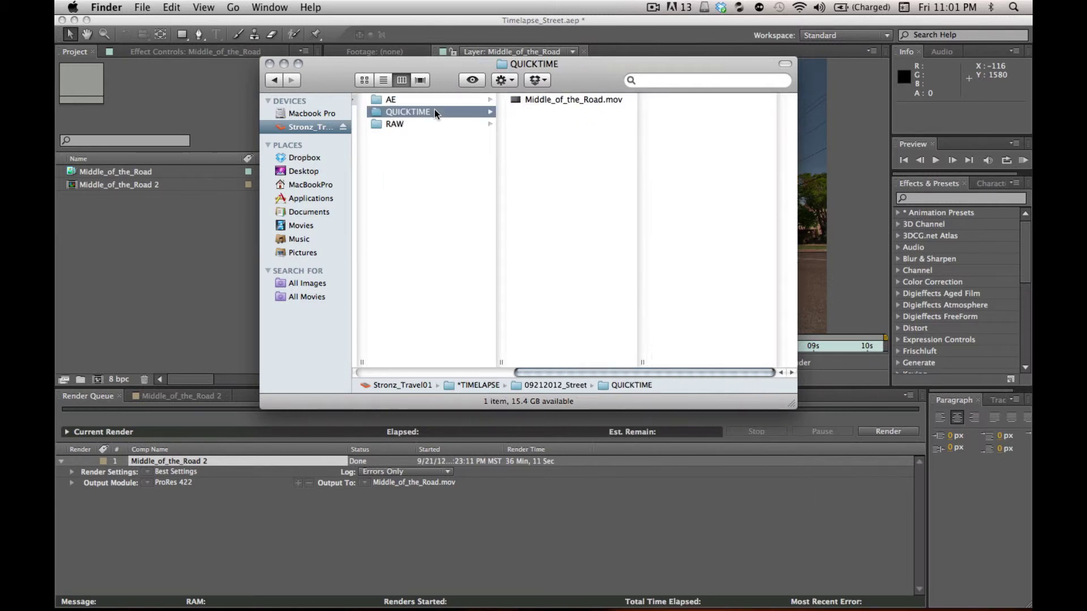
click(558, 100)
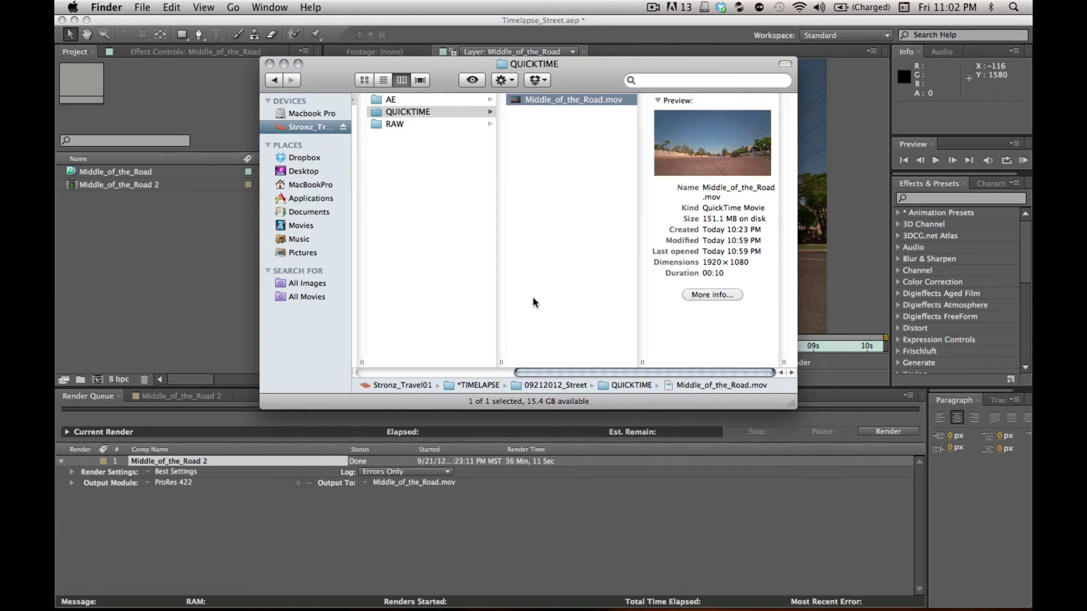
key(space)
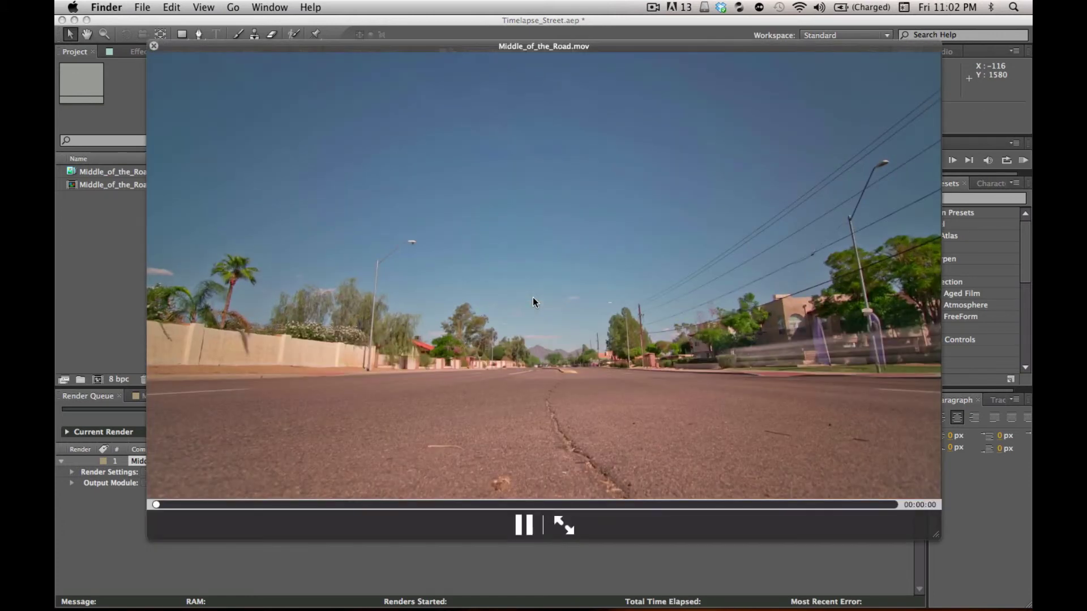
key(space)
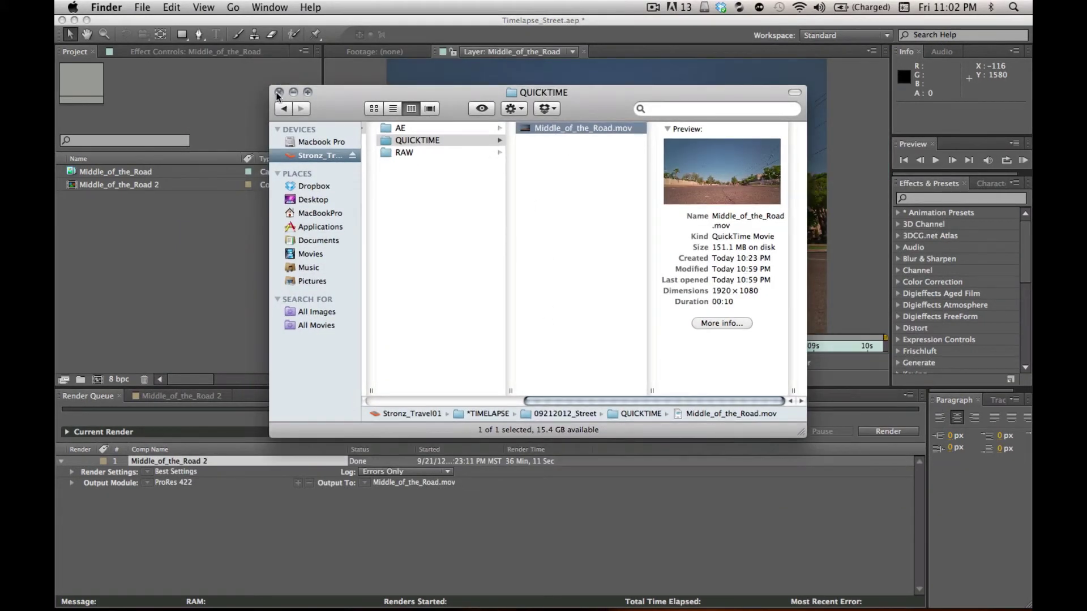
- Open Interpret Footage > Main for Middle_of_the_Road and its Camera Raw More Options
click(146, 192)
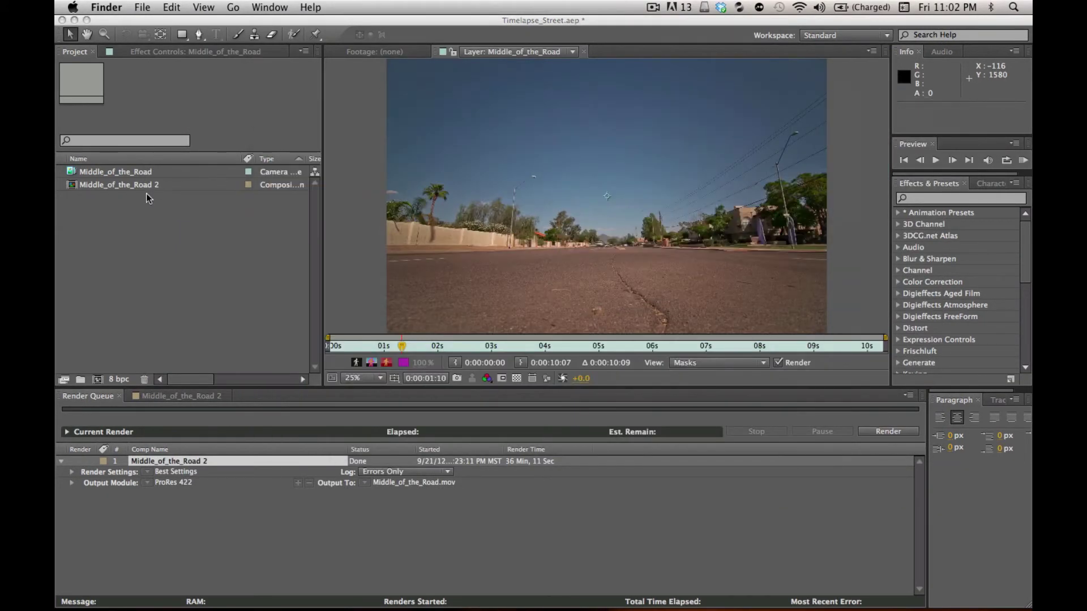
right_click(119, 171)
mouse_move(195, 222)
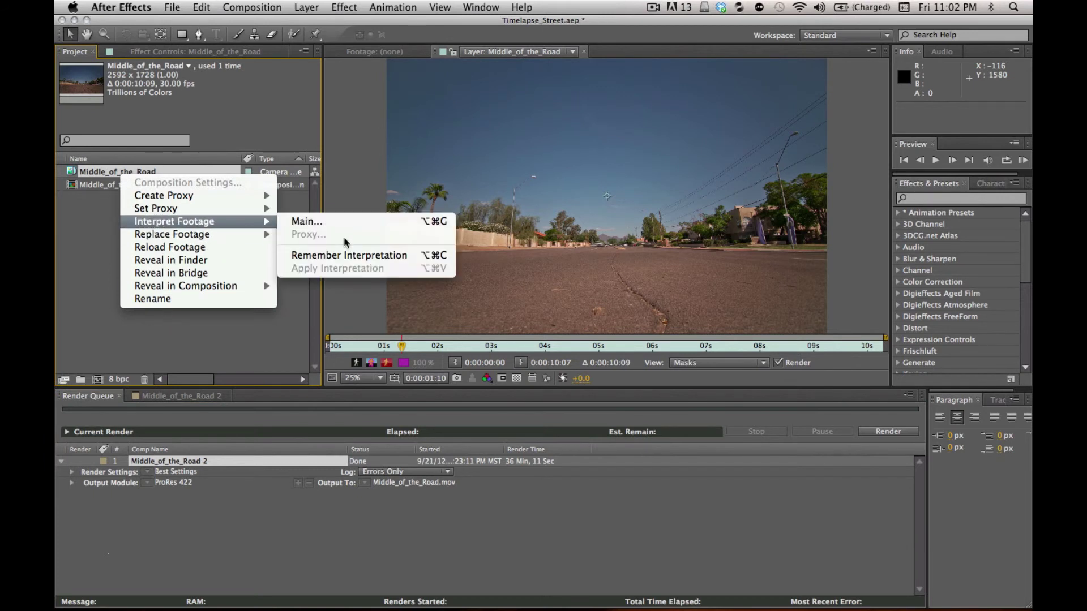
click(305, 222)
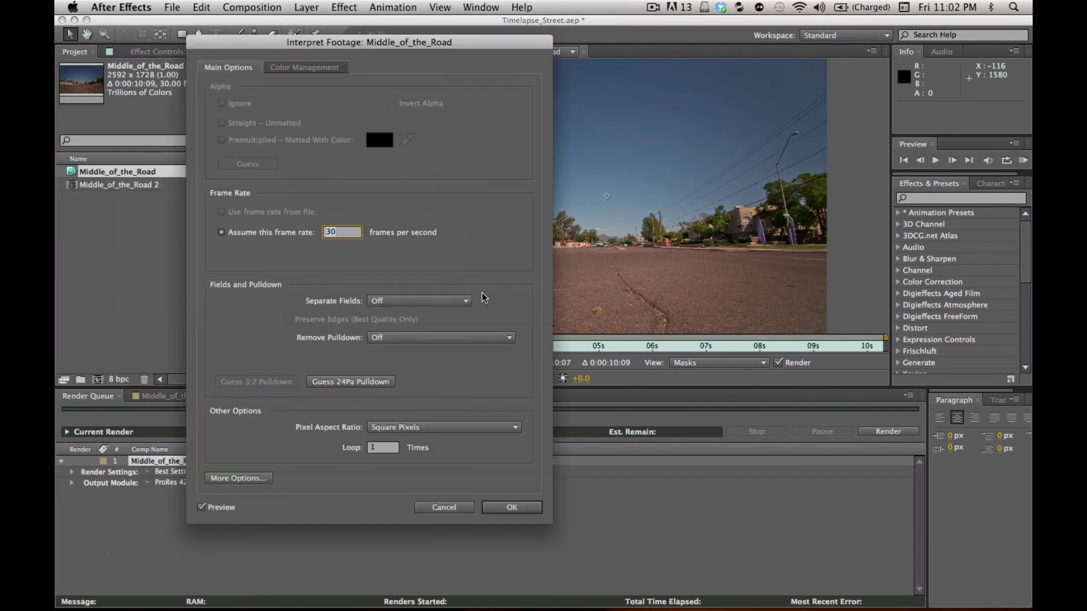
click(228, 481)
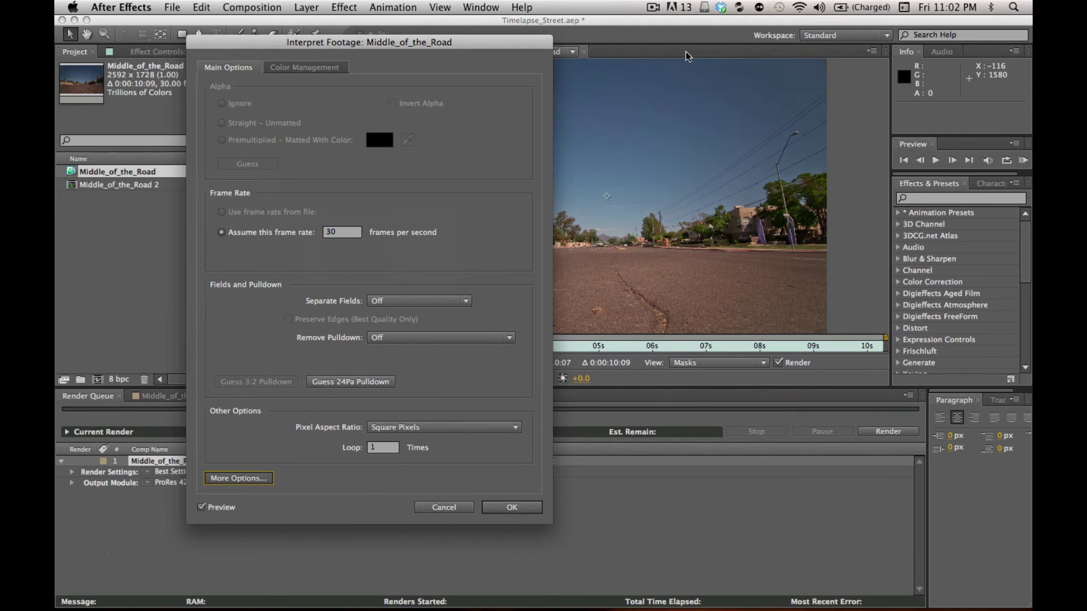